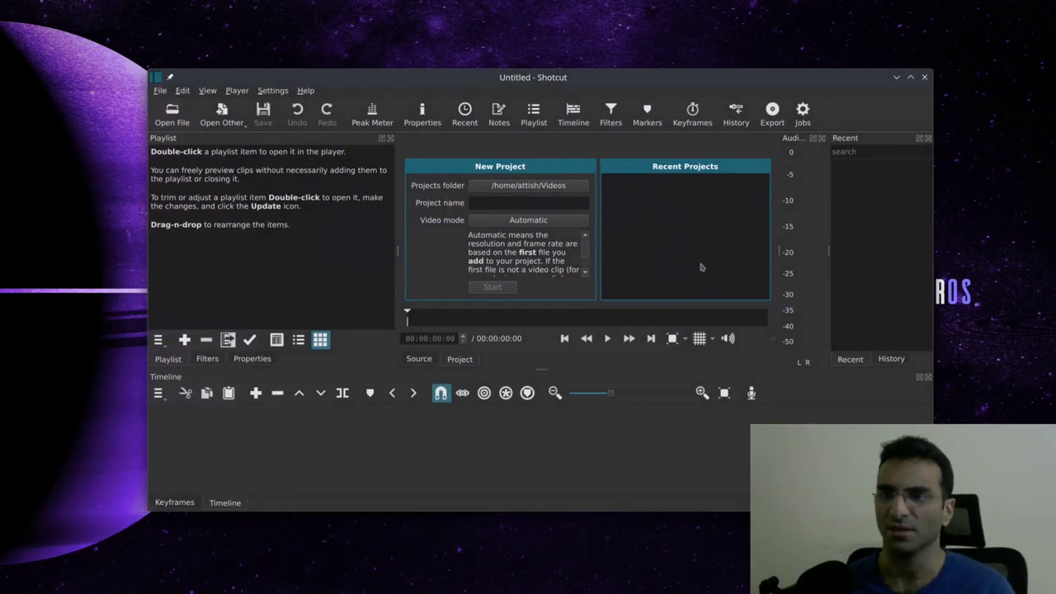
Maximize the Shotcut editor window so the editing layout fills the screen
left_click(910, 79)
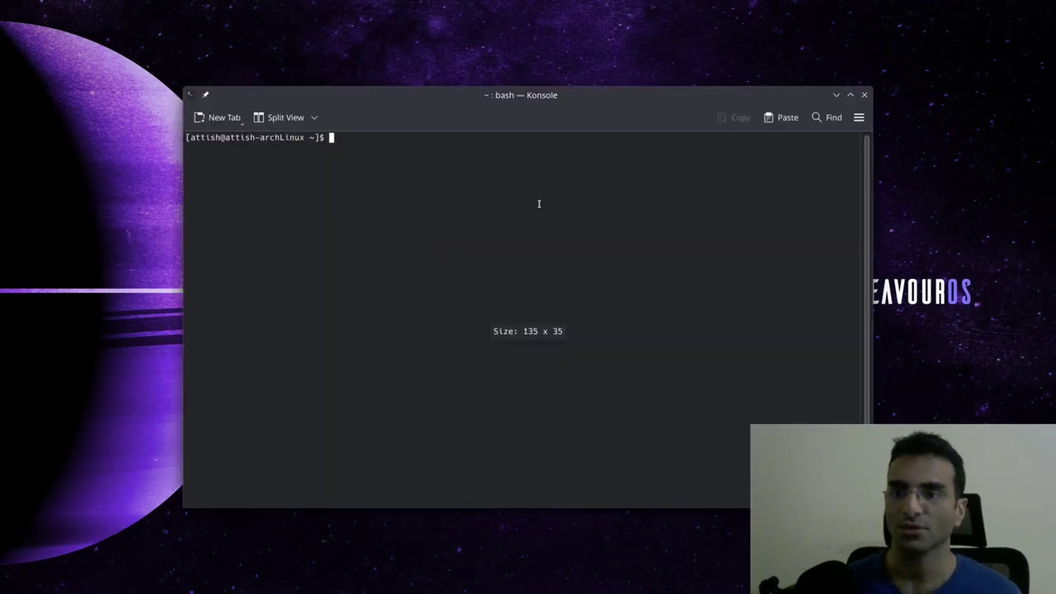
Remove the Shotcut Flatpak with 'flatpak remove shotcut', answering y to both prompts
type("flatp")
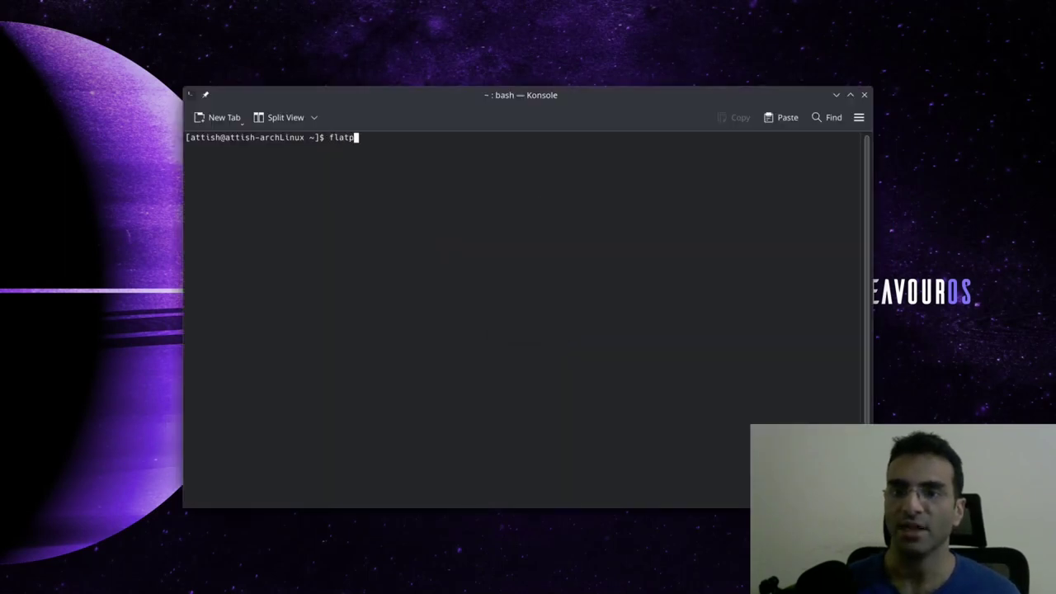
type("ak remove")
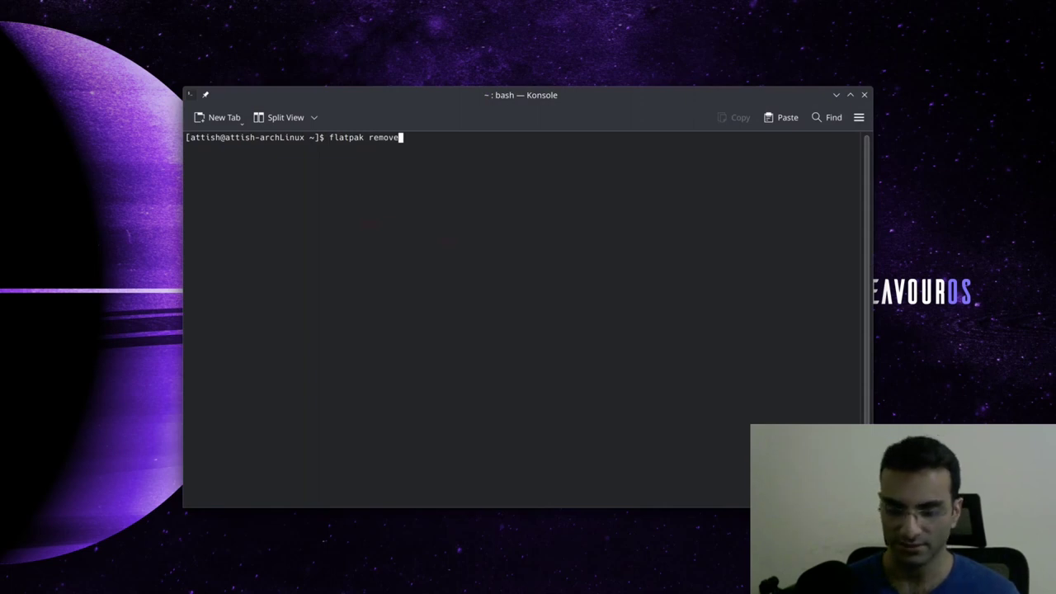
type(" shotcut")
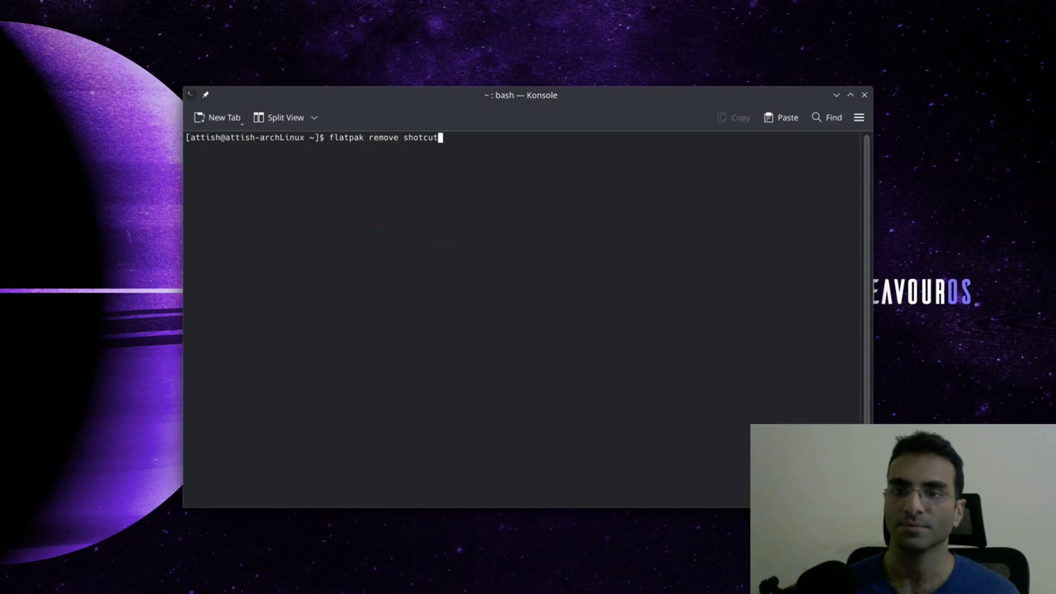
key("Return")
type("y")
key("Return")
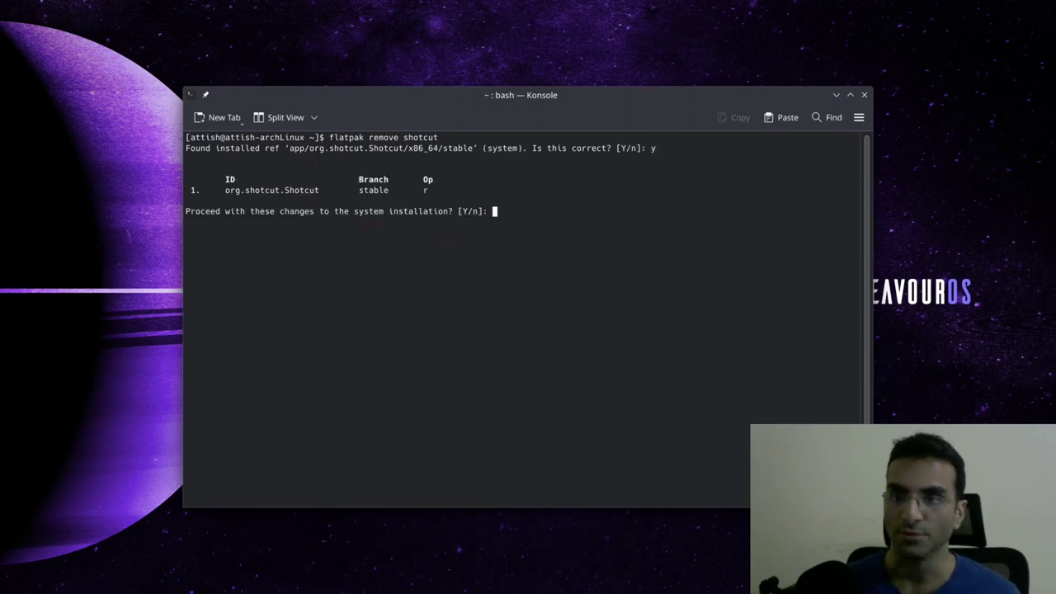
type("y")
key("Return")
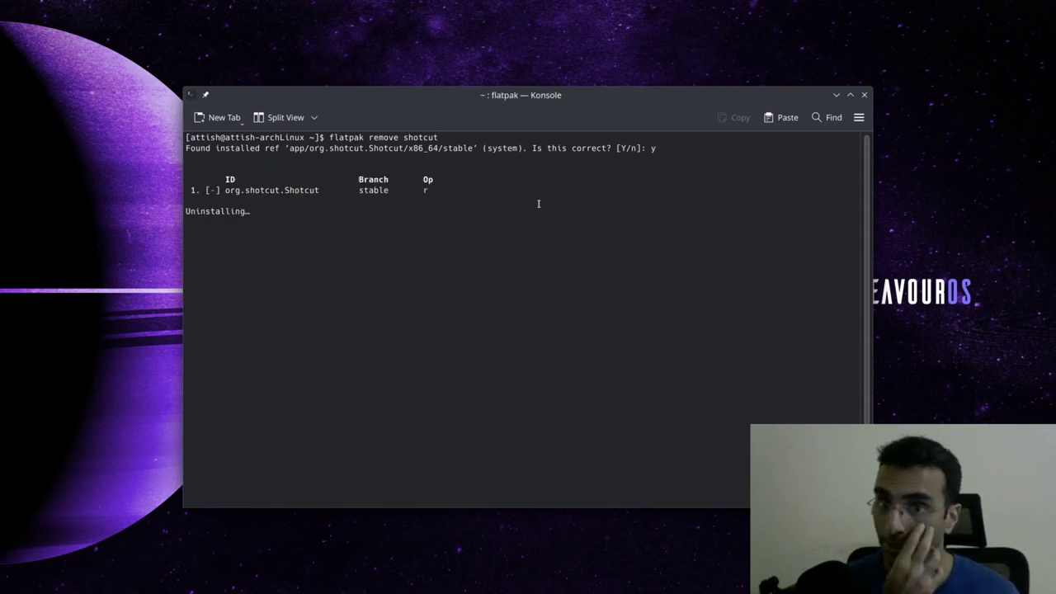
Enter the 'flatpak uninstall --unused' command at the prompt, correcting typos
type("shot")
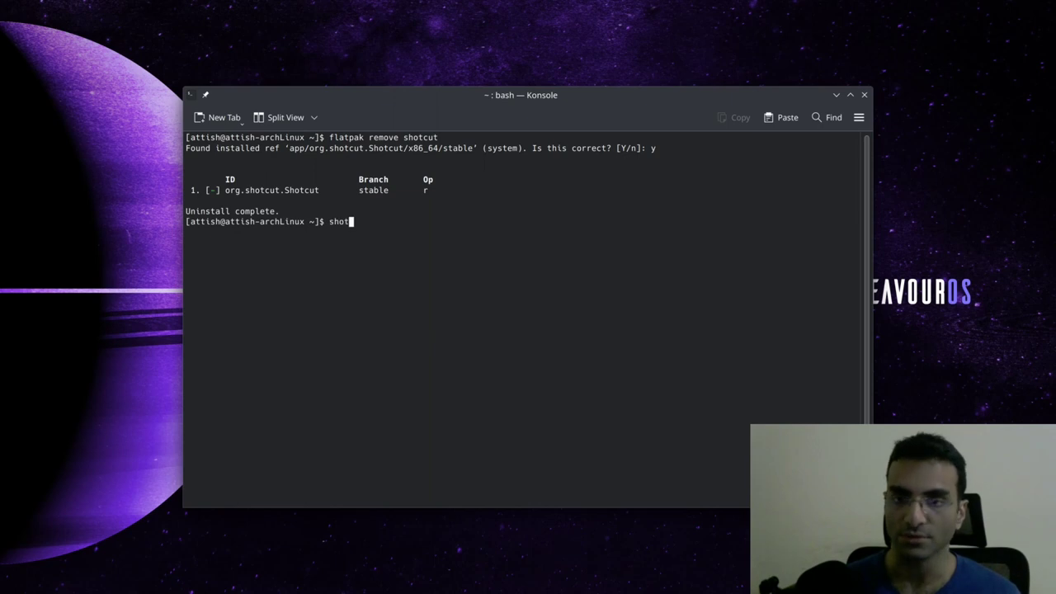
key("BackSpace")
key("BackSpace")
key("BackSpace")
key("BackSpace")
type("fl")
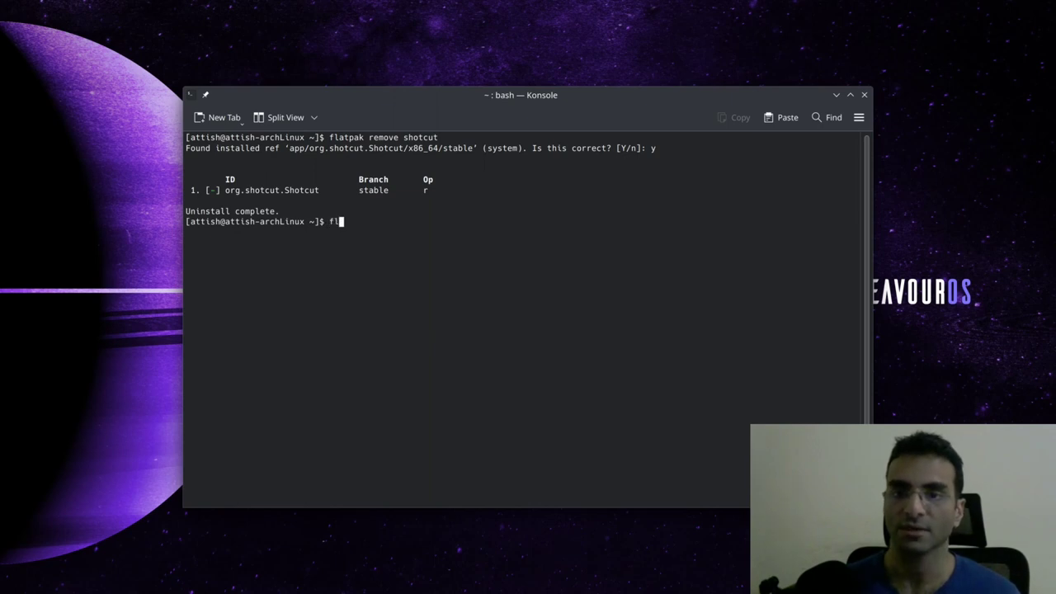
type("atpak")
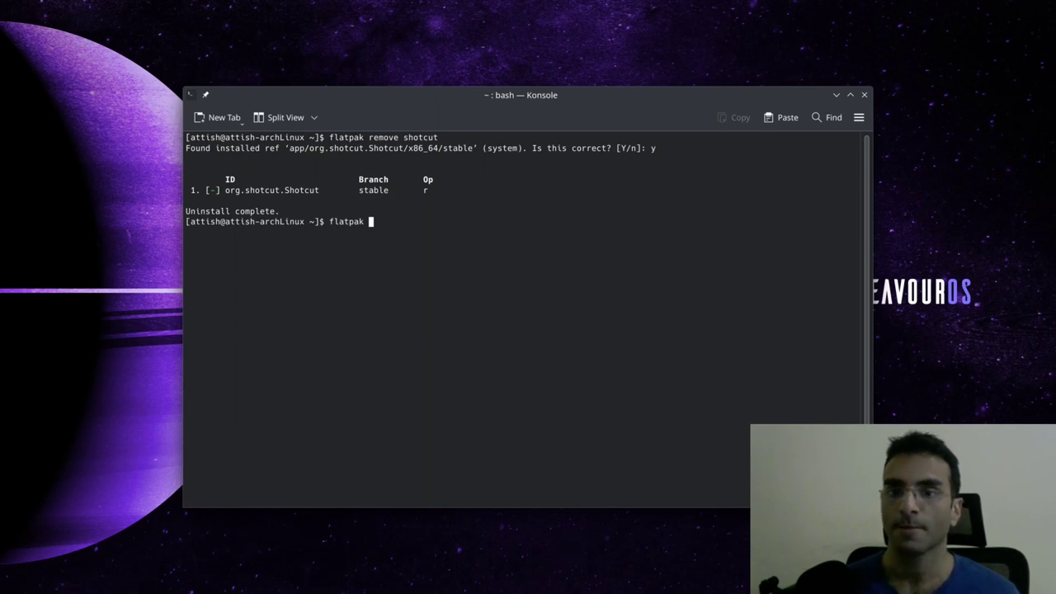
type("rem")
key("BackSpace")
key("BackSpace")
key("BackSpace")
key("BackSpace")
key("BackSpace")
key("BackSpace")
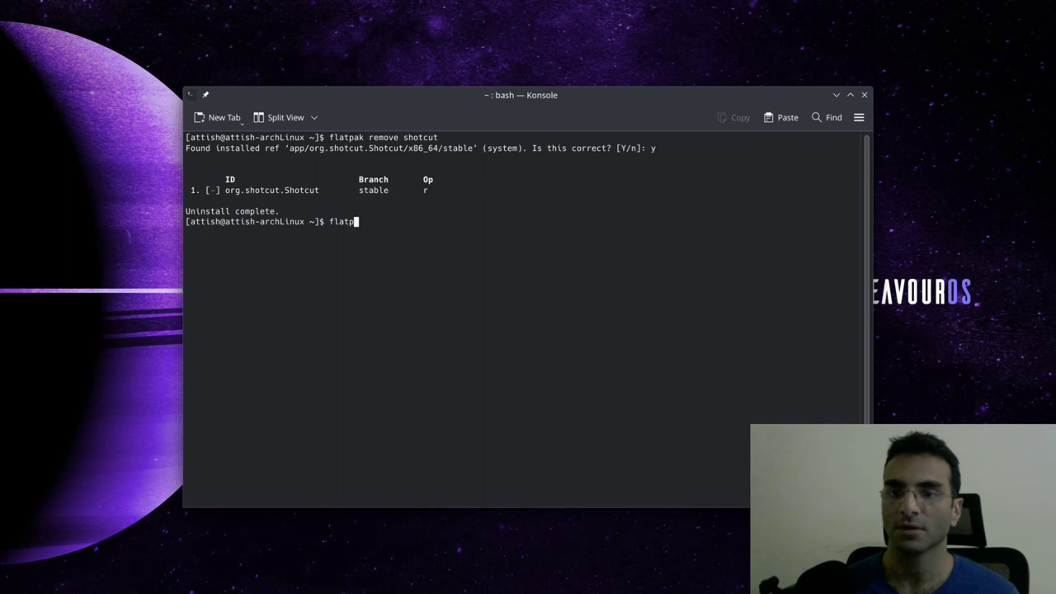
type("ak ")
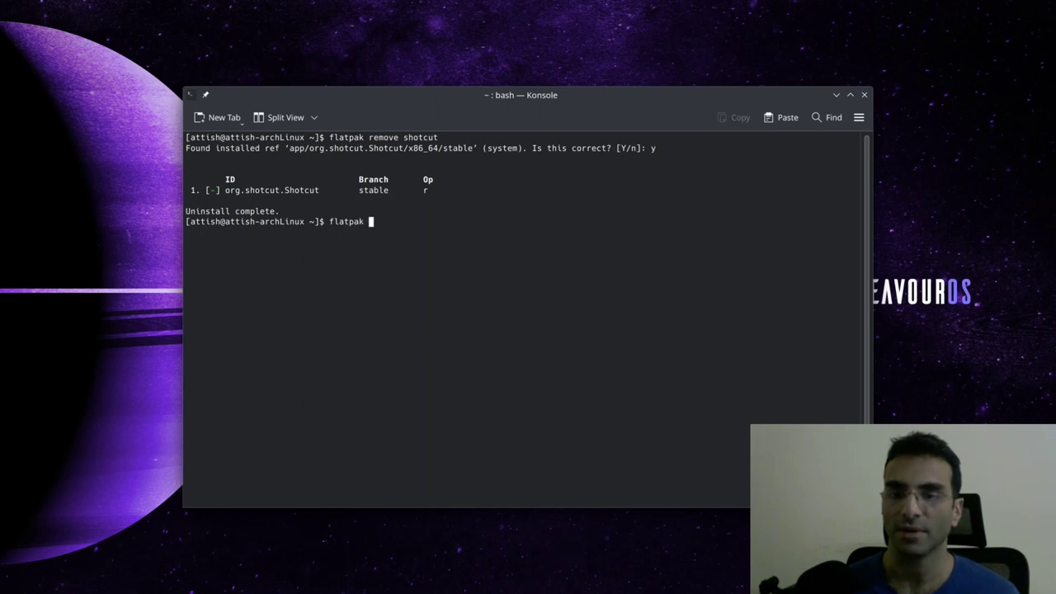
type("uninstall ")
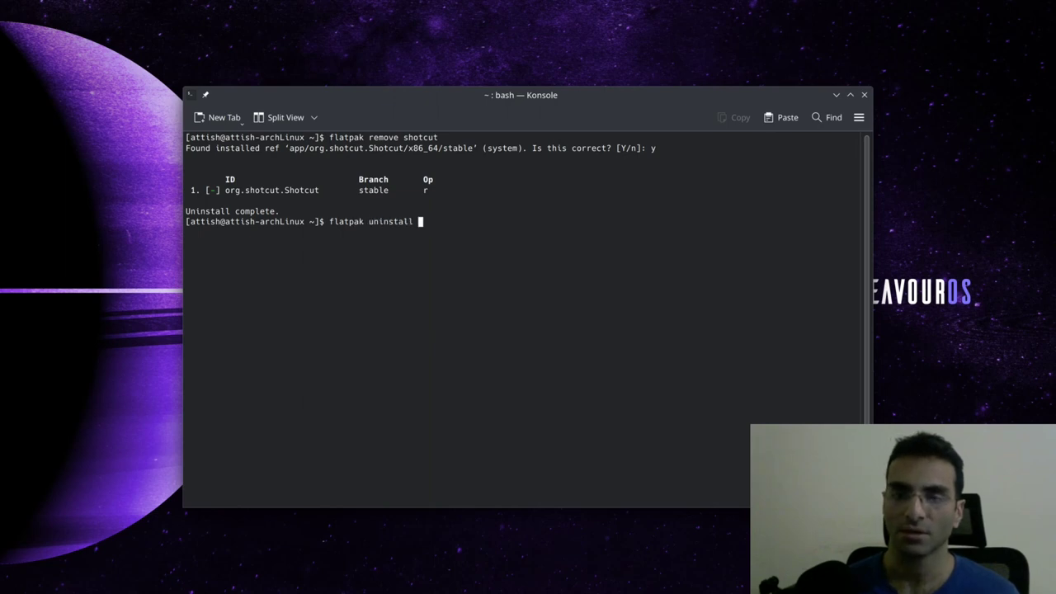
type("--unused")
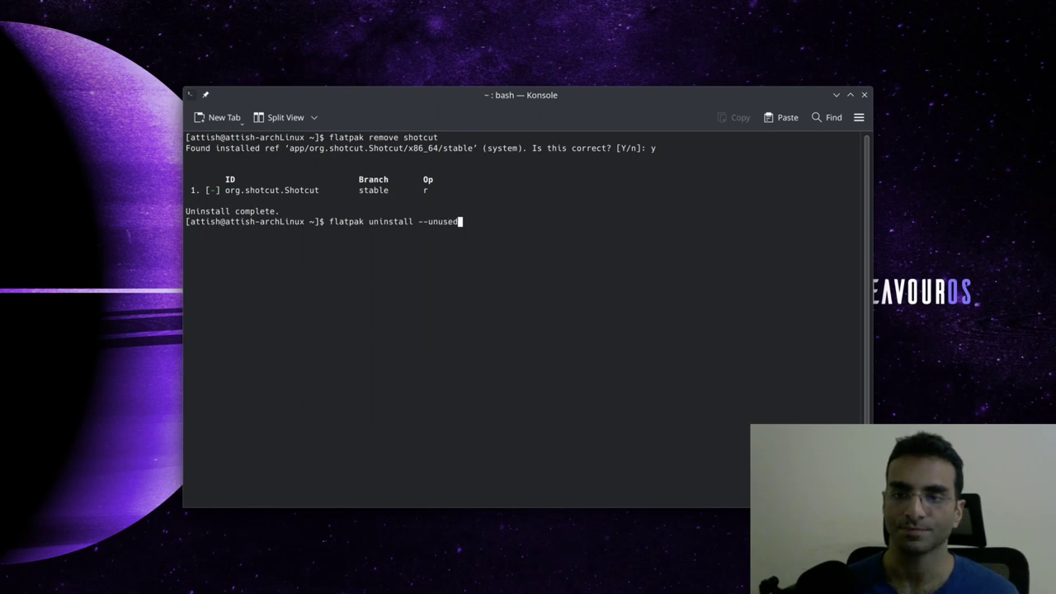
Run 'flatpak uninstall --unused' and approve removing the eight leftover runtimes and extensions
key("Return")
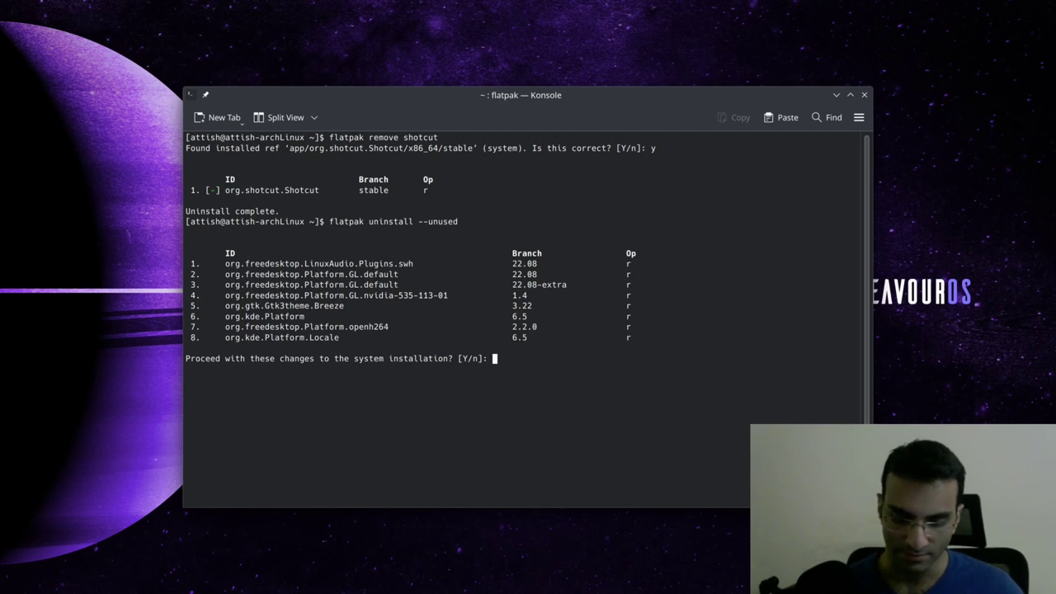
type("y")
key("Return")
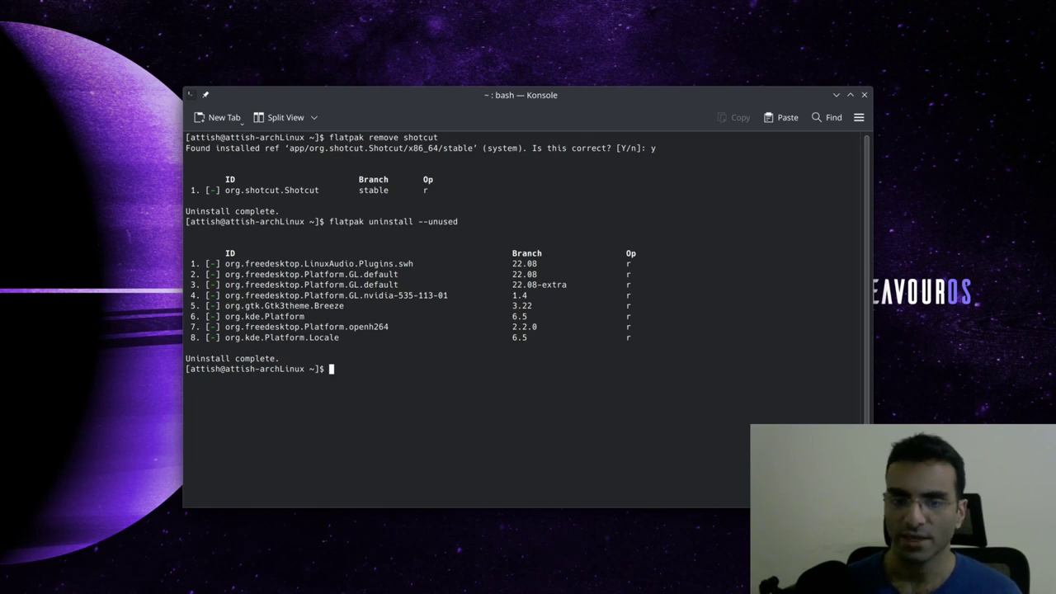
Clear the terminal and run 'sudo pacman -Syyu' with the sudo password to sync and upgrade
type("clear")
key("Return")
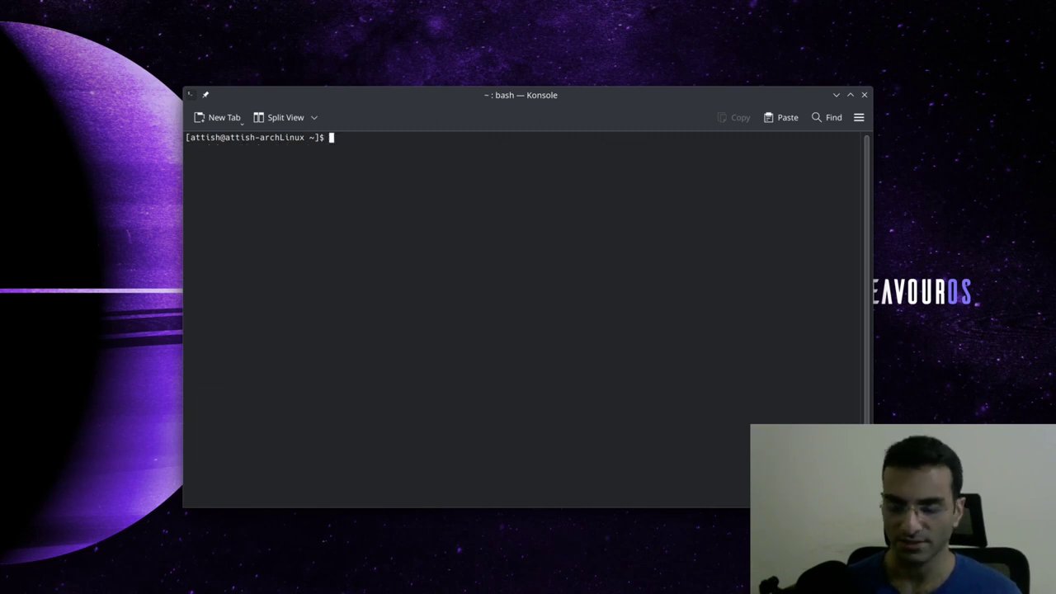
type("s")
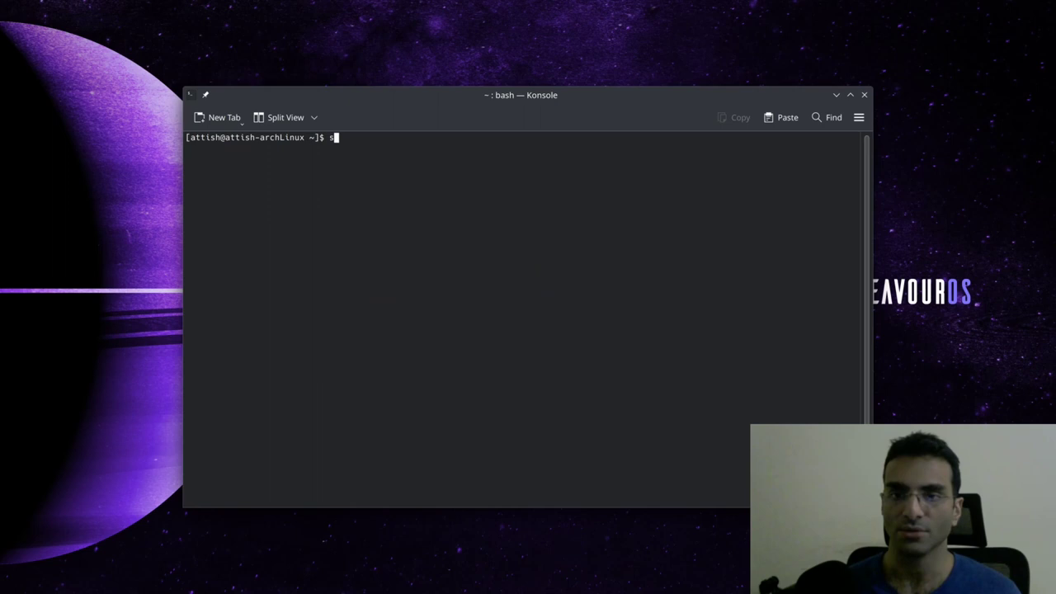
type("udo pacman -Syu")
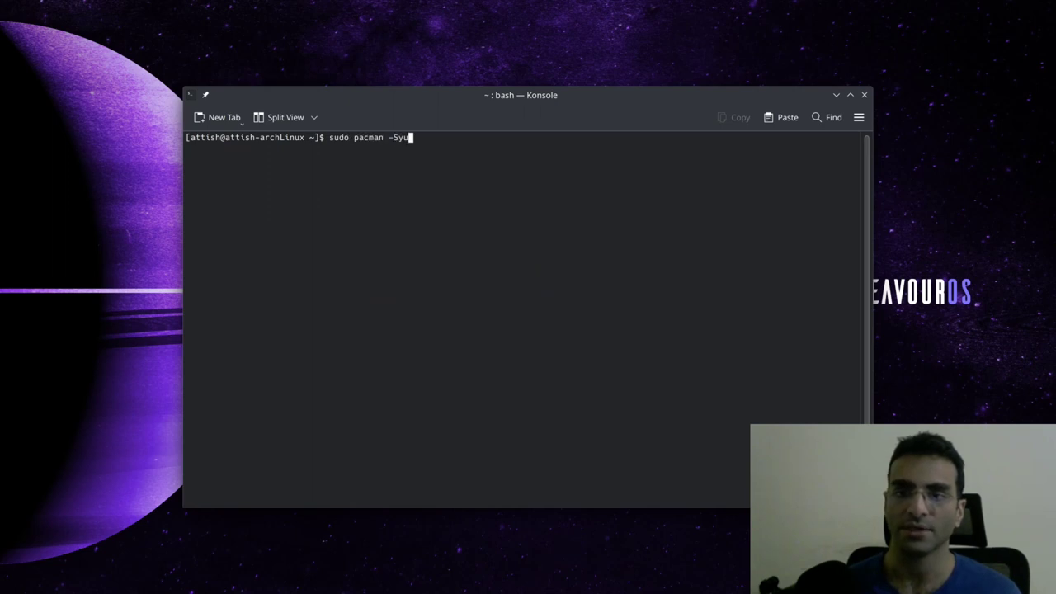
key("Return")
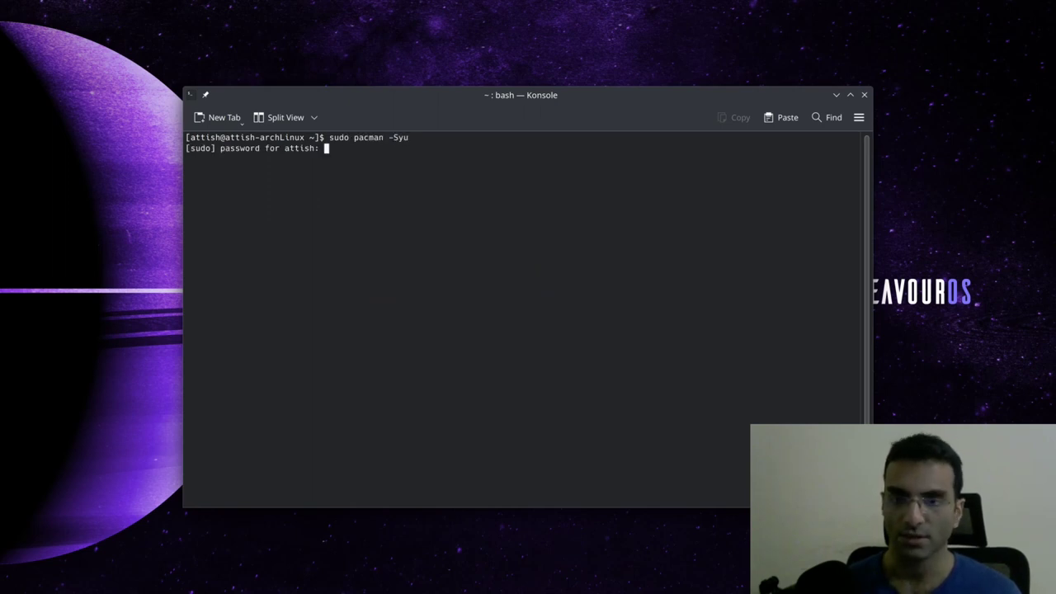
key("Return")
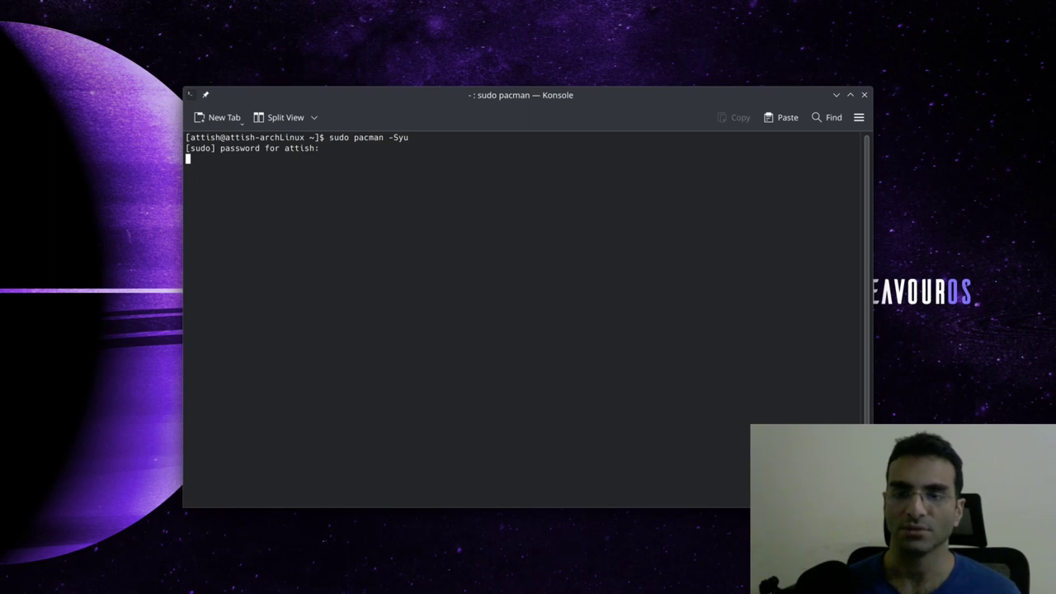
type("sudo pacman -S")
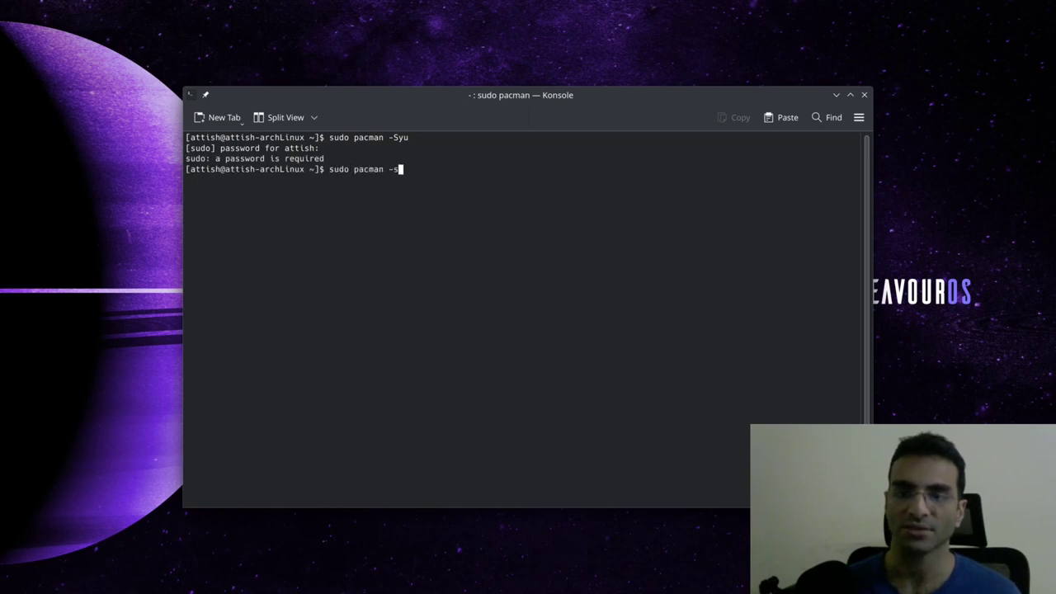
type("yyu")
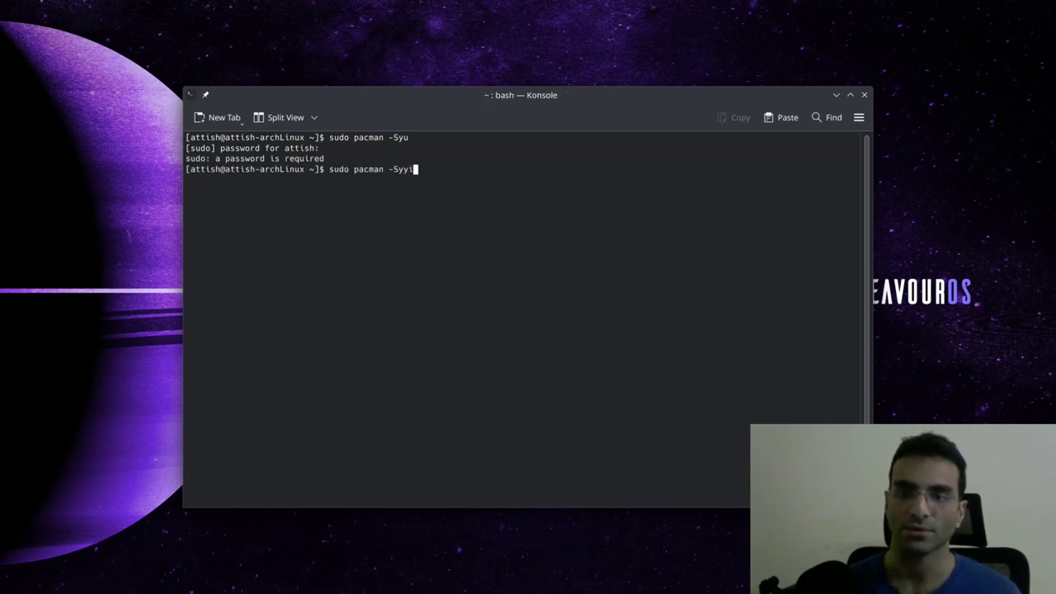
key("Return")
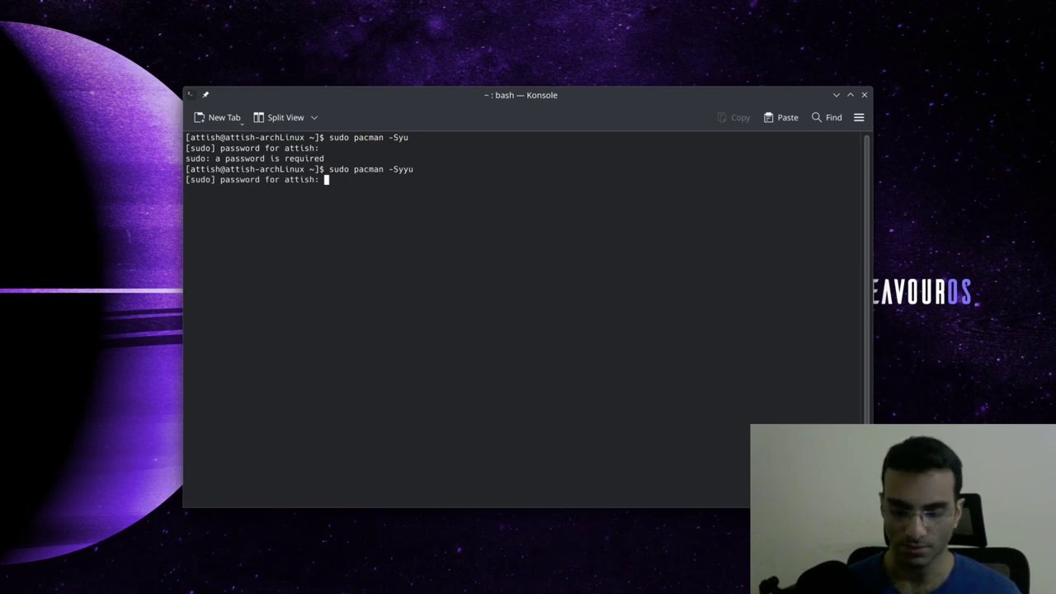
key("Return")
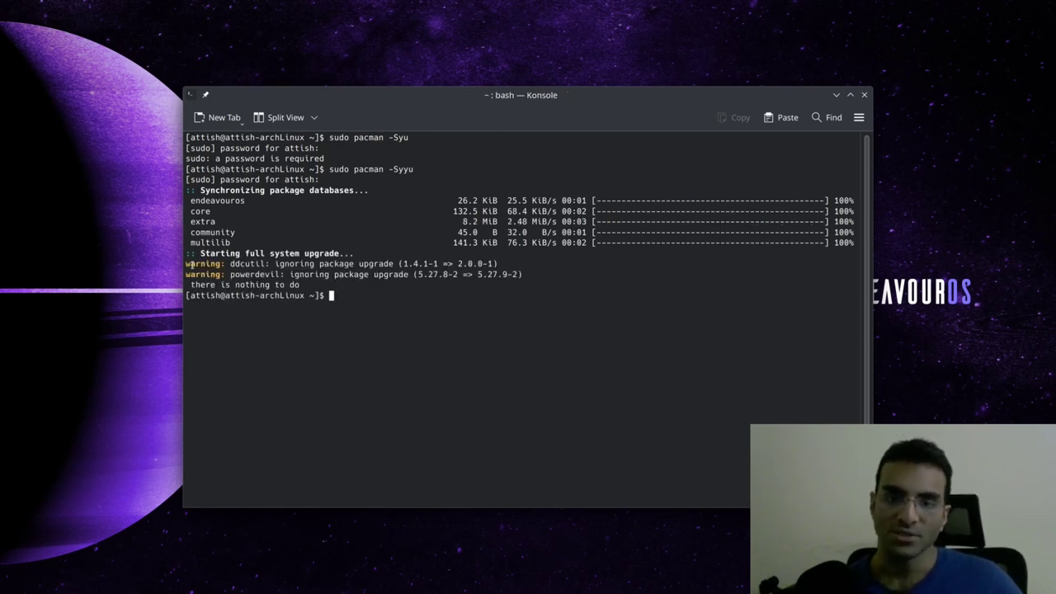
left_click_drag(187, 263, 532, 273)
left_click(537, 281)
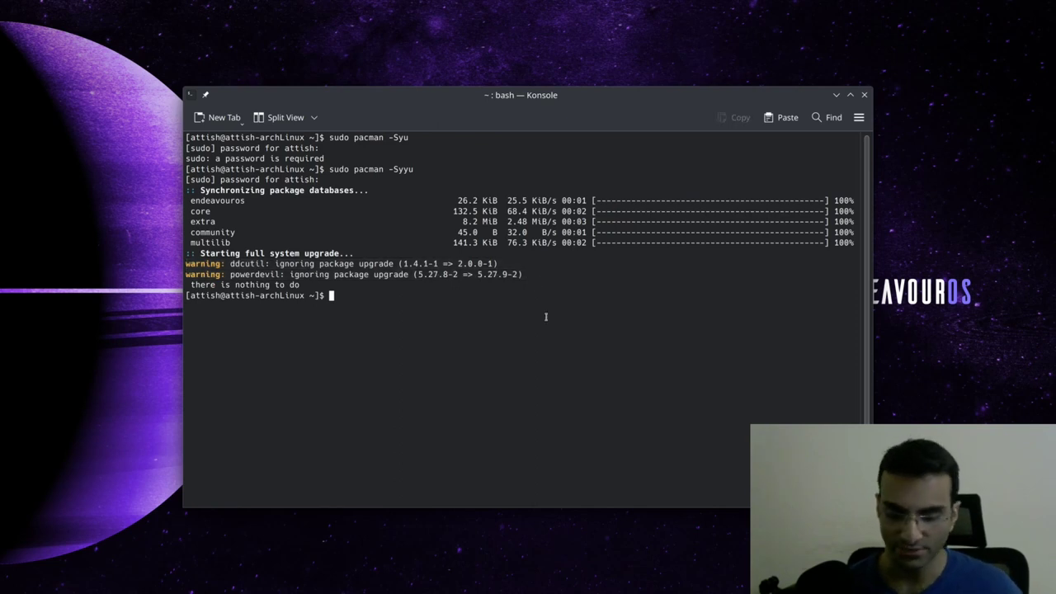
type("downgrade")
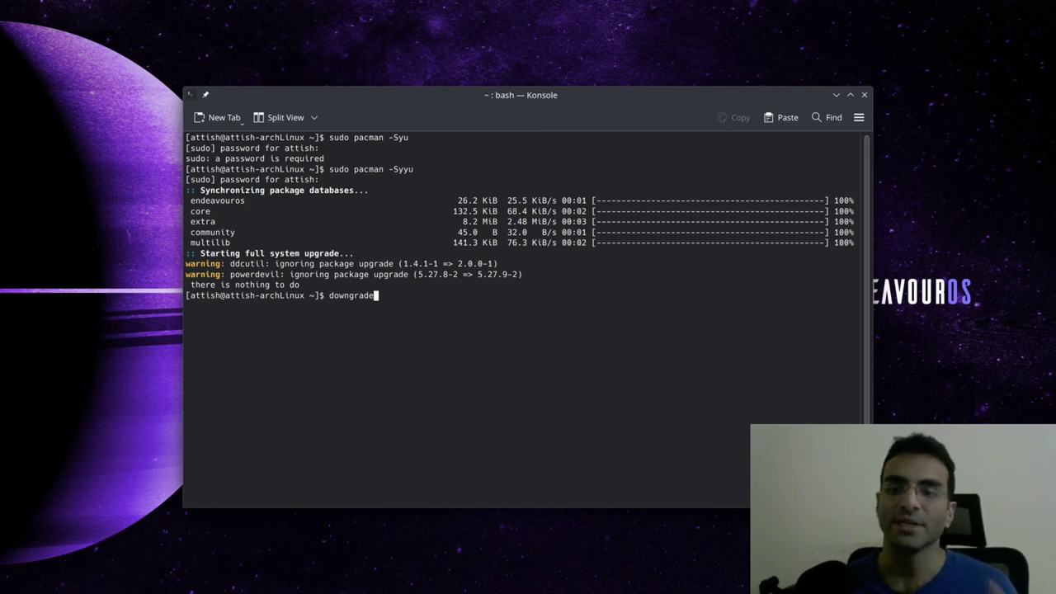
key("BackSpace")
key("BackSpace")
key("BackSpace")
key("BackSpace")
key("BackSpace")
key("BackSpace")
key("BackSpace")
key("BackSpace")
key("BackSpace")
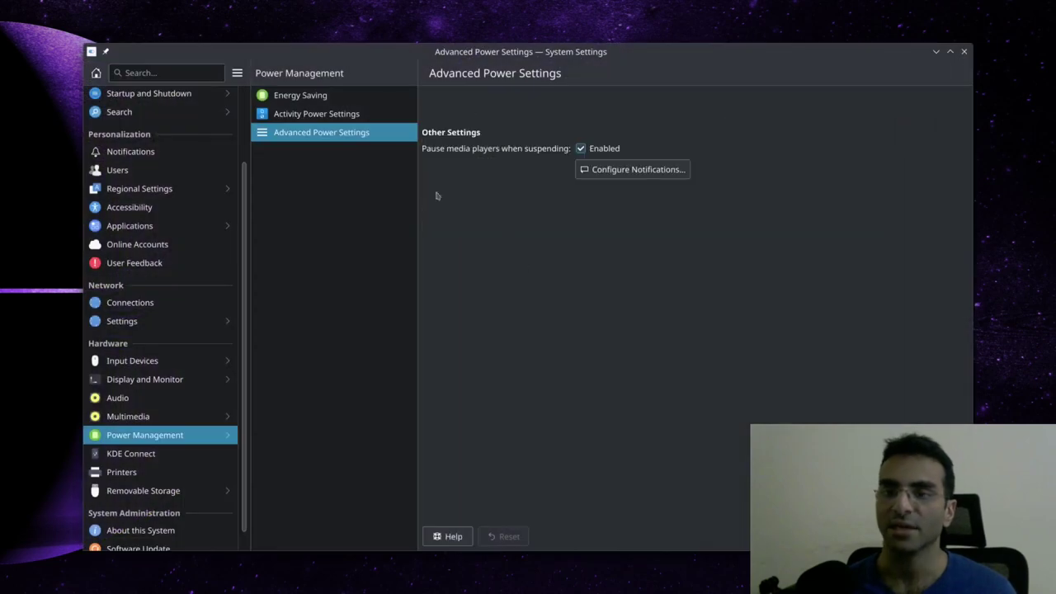
left_click(313, 117)
left_click(314, 99)
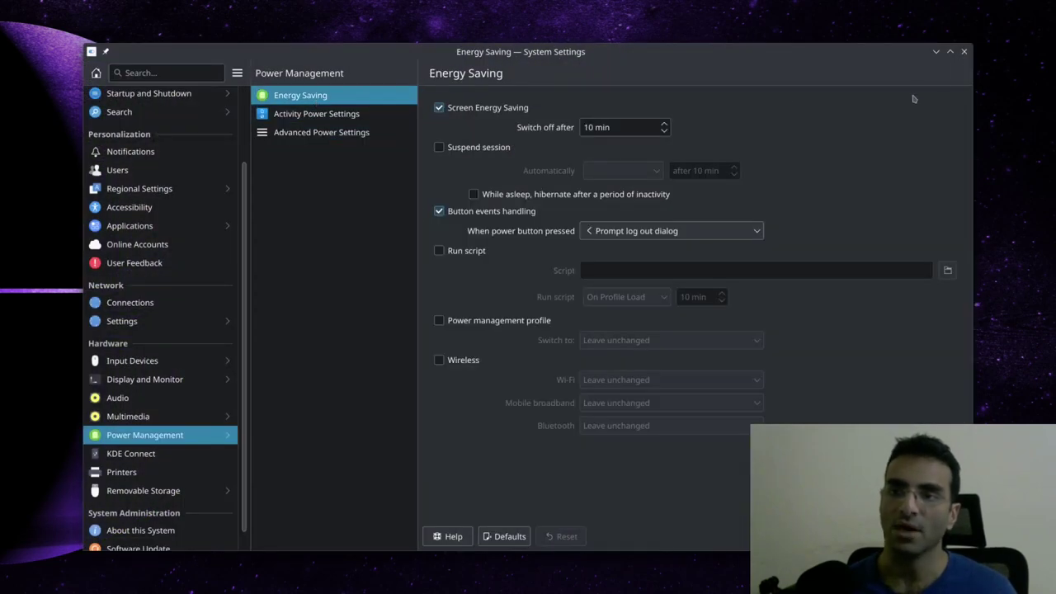
left_click(964, 51)
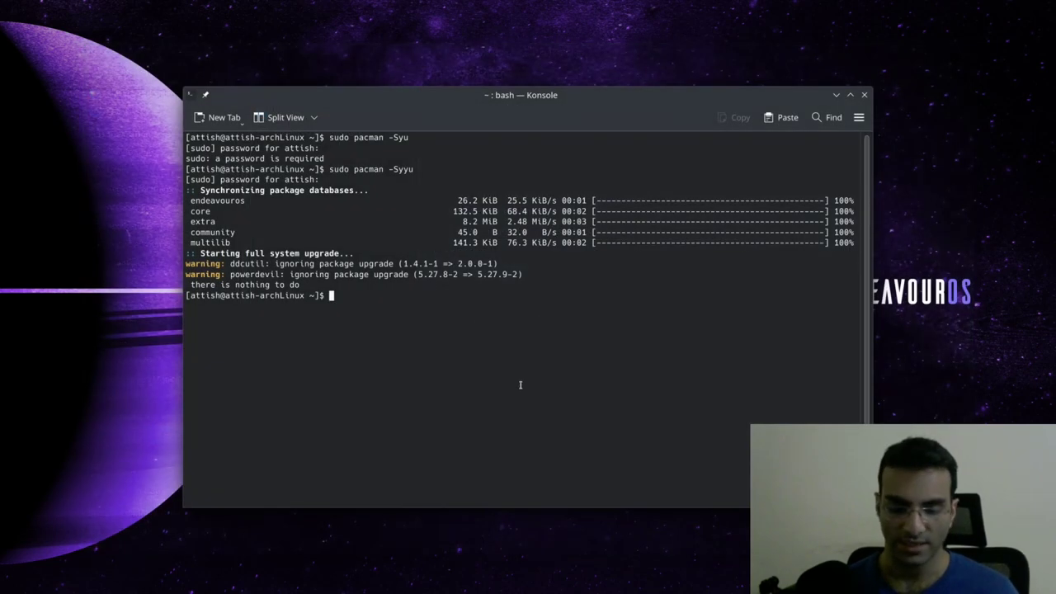
Filter System Activity for 'power', select org_kde_powerdevil, then close the monitor
key("ctrl+Escape")
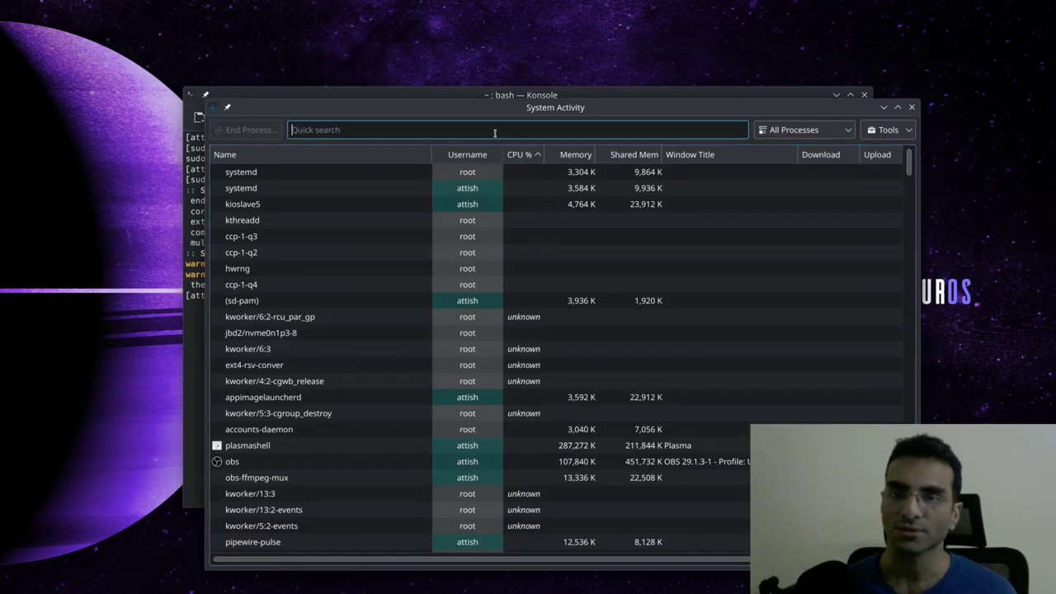
type("power")
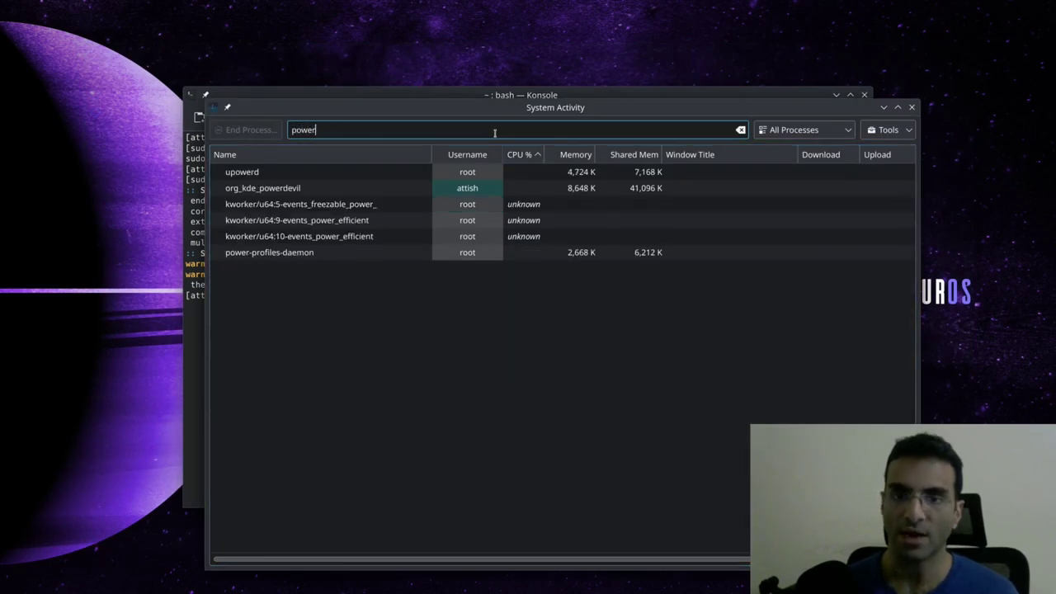
left_click(291, 192)
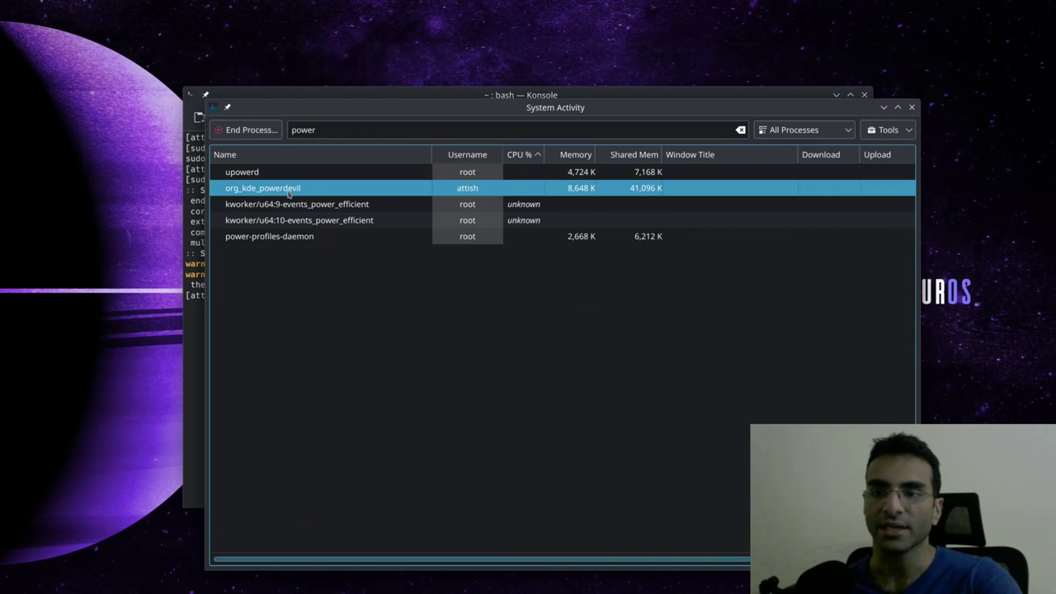
left_click(912, 108)
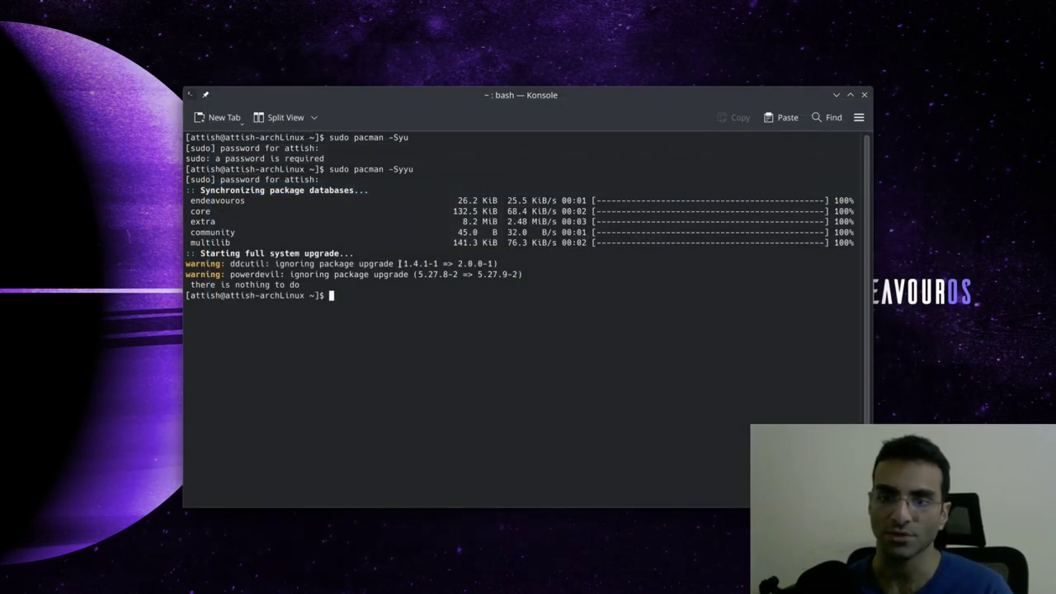
left_click_drag(397, 263, 522, 275)
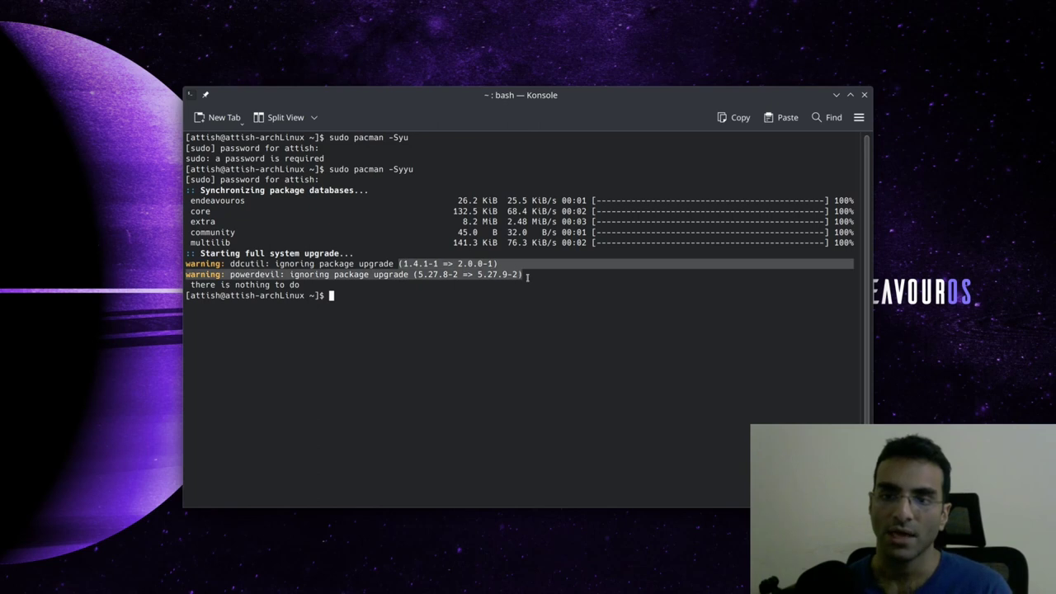
left_click(529, 279)
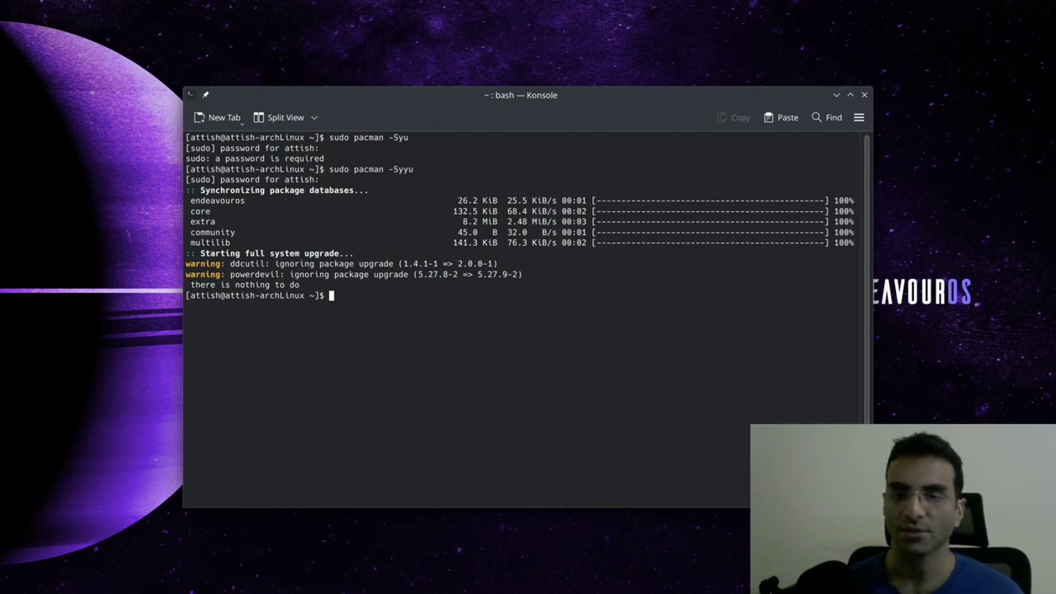
Install extra/shotcut via 'yay shotcut', choosing option 1 and confirming with y
type("yay shotcut")
key("Return")
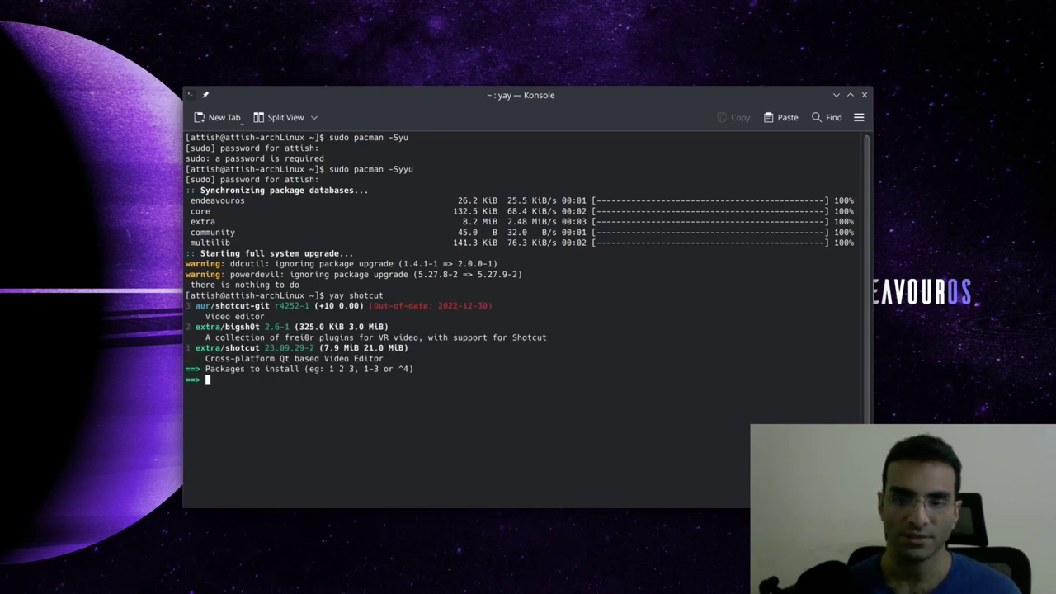
type("1")
key("Return")
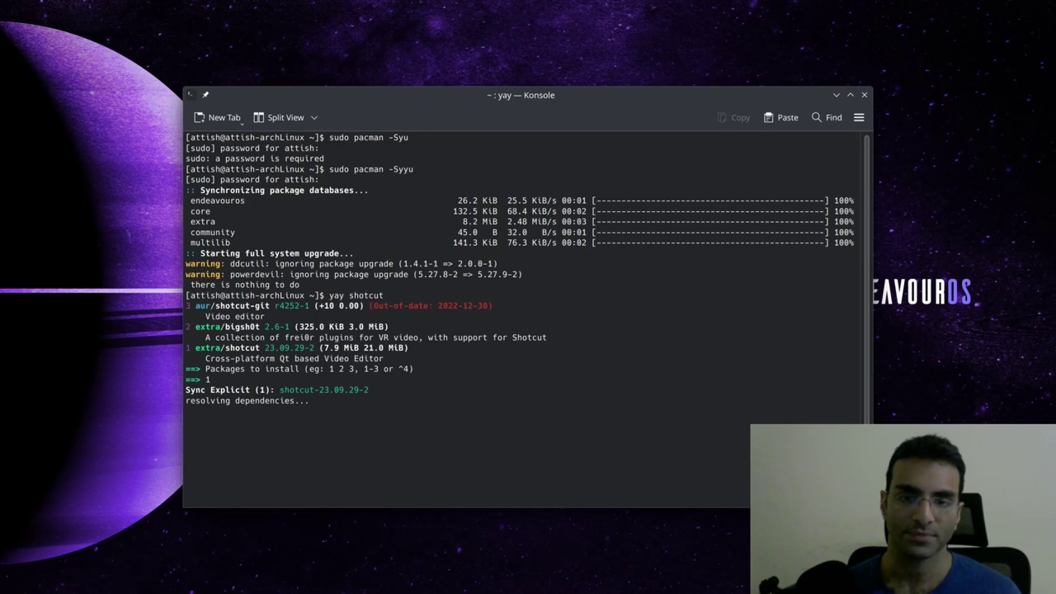
type("y")
key("Return")
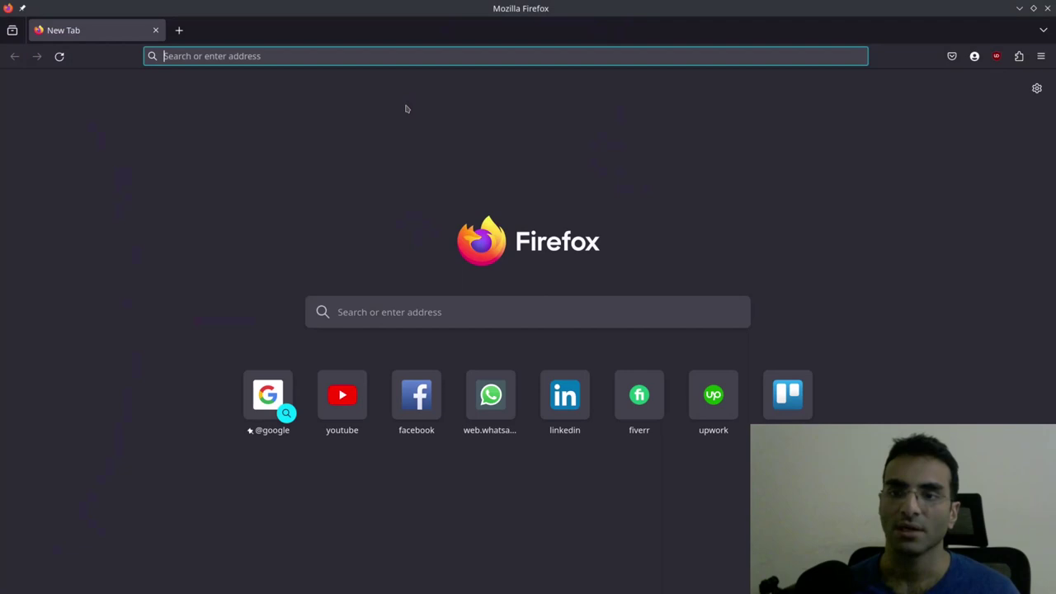
Search 'endeavoros forums', open the EndeavourOS Forum, and browse to the Plasma category
left_click(357, 56)
type("end")
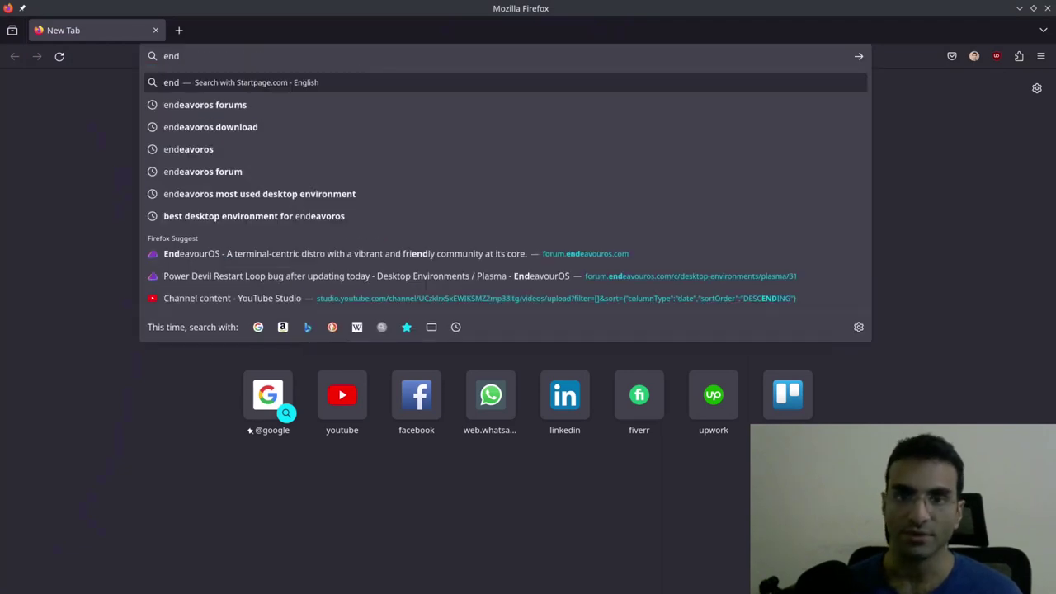
type("eavoros")
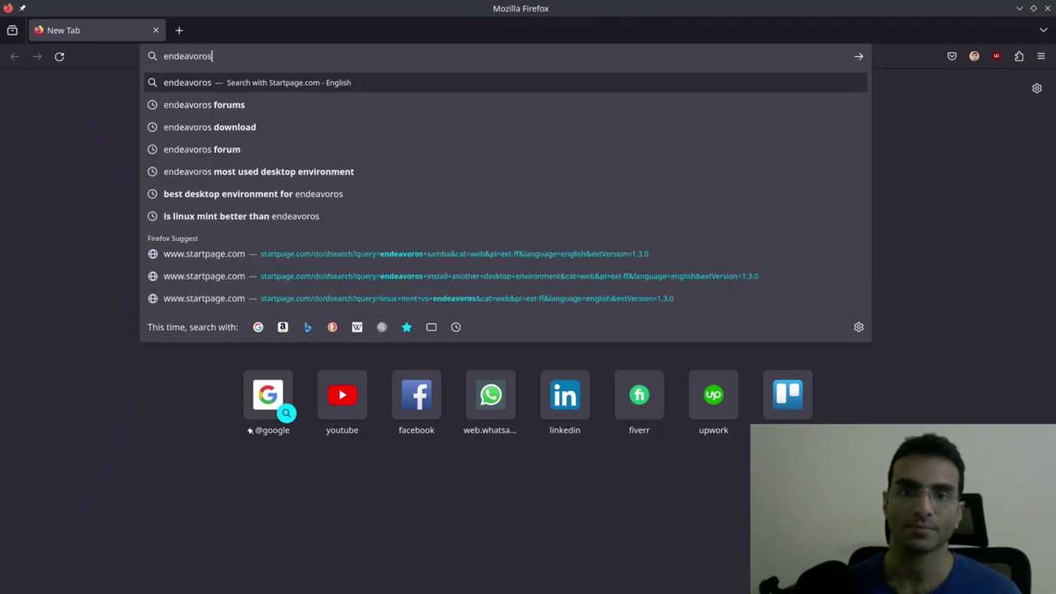
type(" forums")
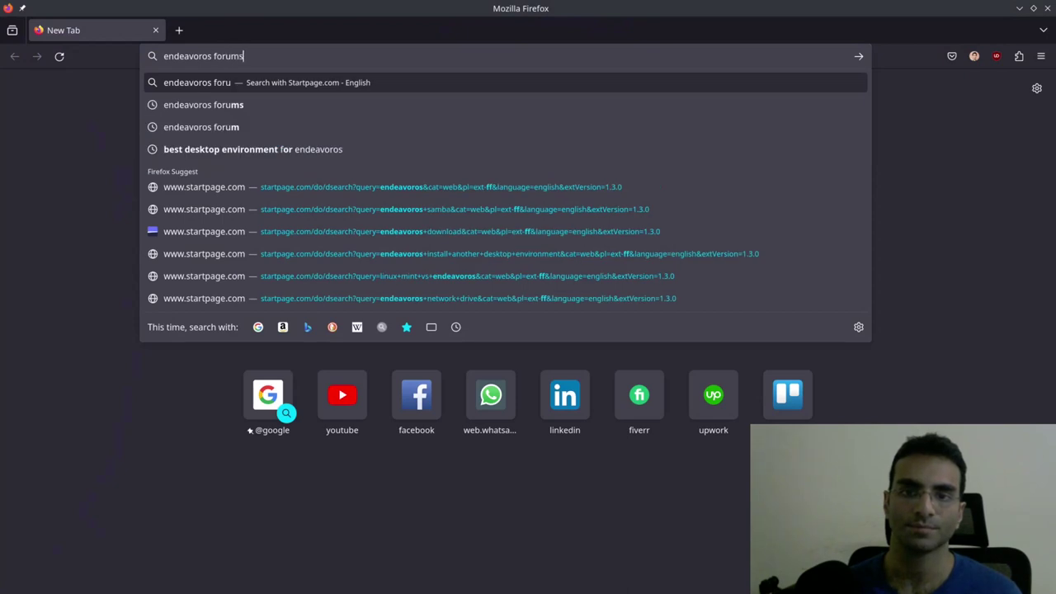
key("Return")
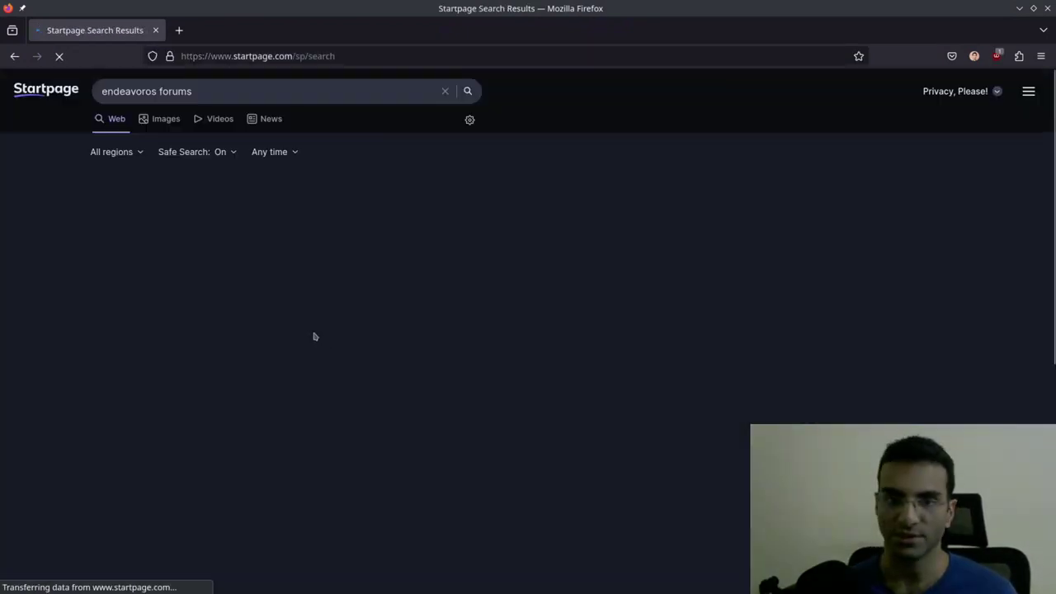
scroll(570, 394, "down", 5)
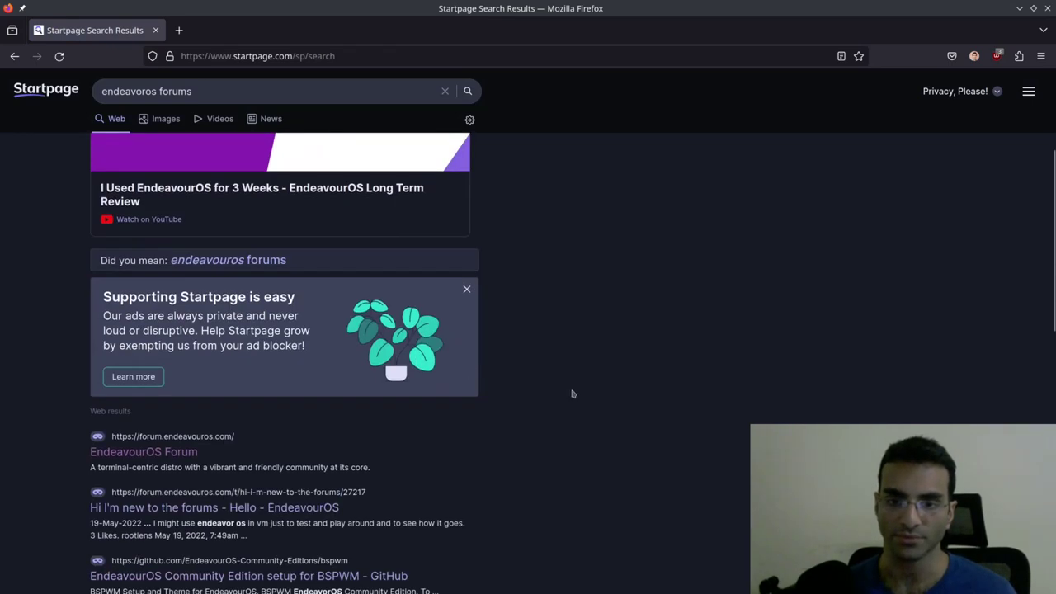
left_click(124, 338)
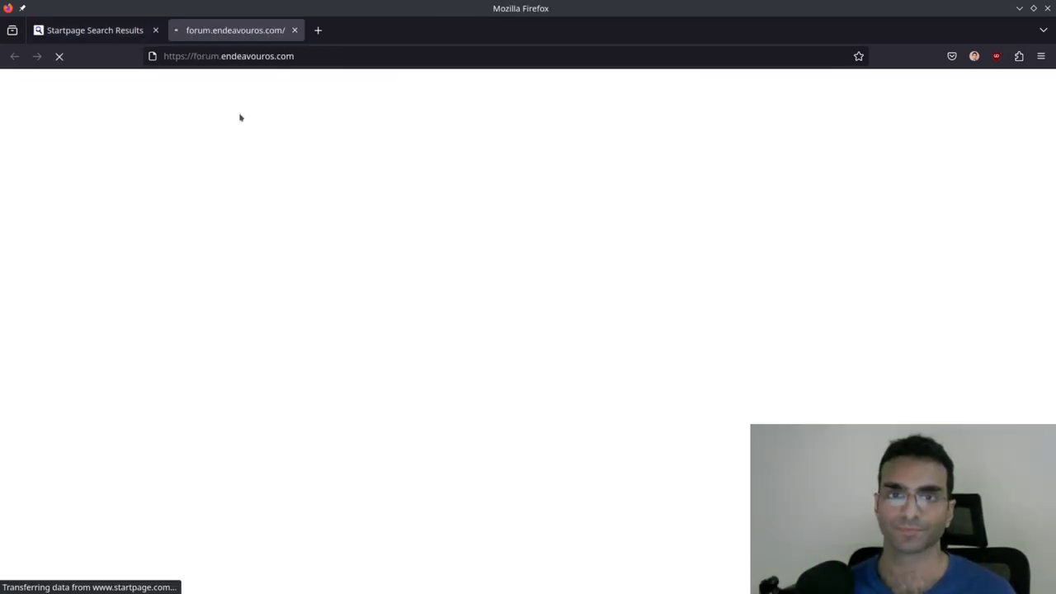
left_click(156, 31)
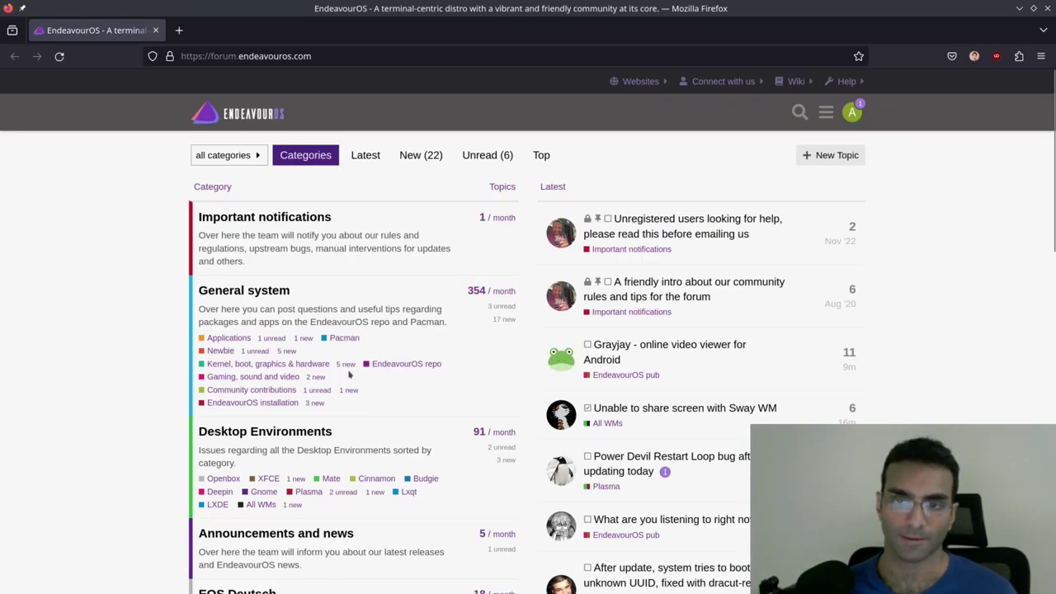
scroll(330, 396, "down", 3)
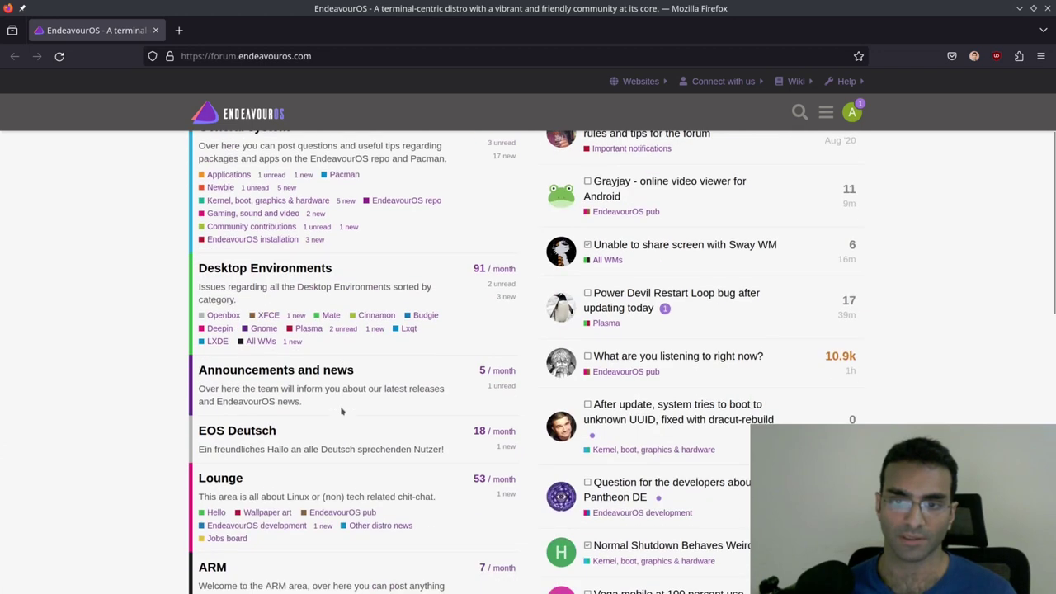
left_click(309, 329)
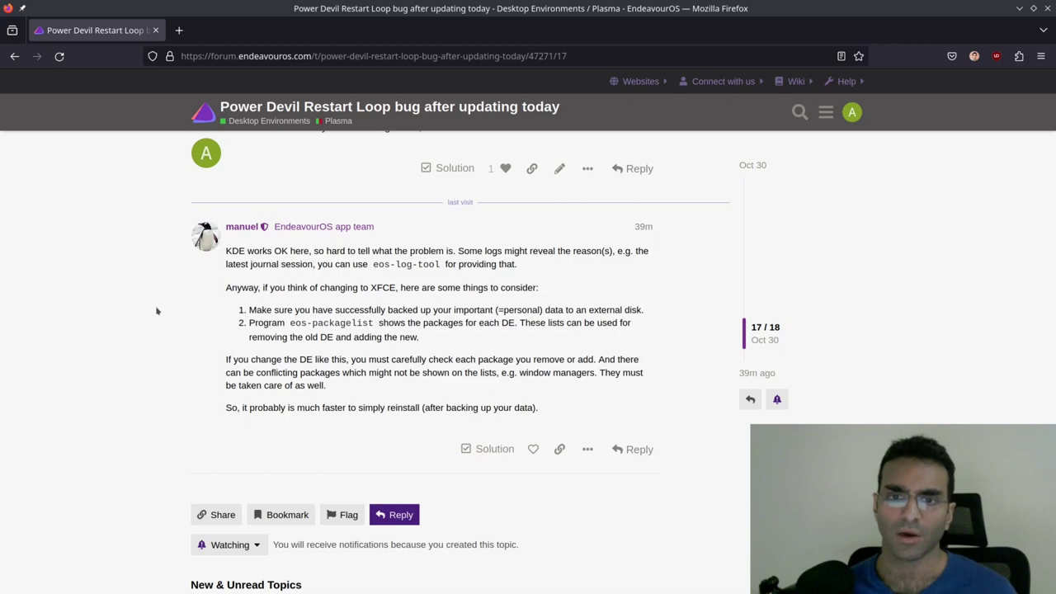
scroll(159, 312, "up", 8)
scroll(159, 312, "up", 20)
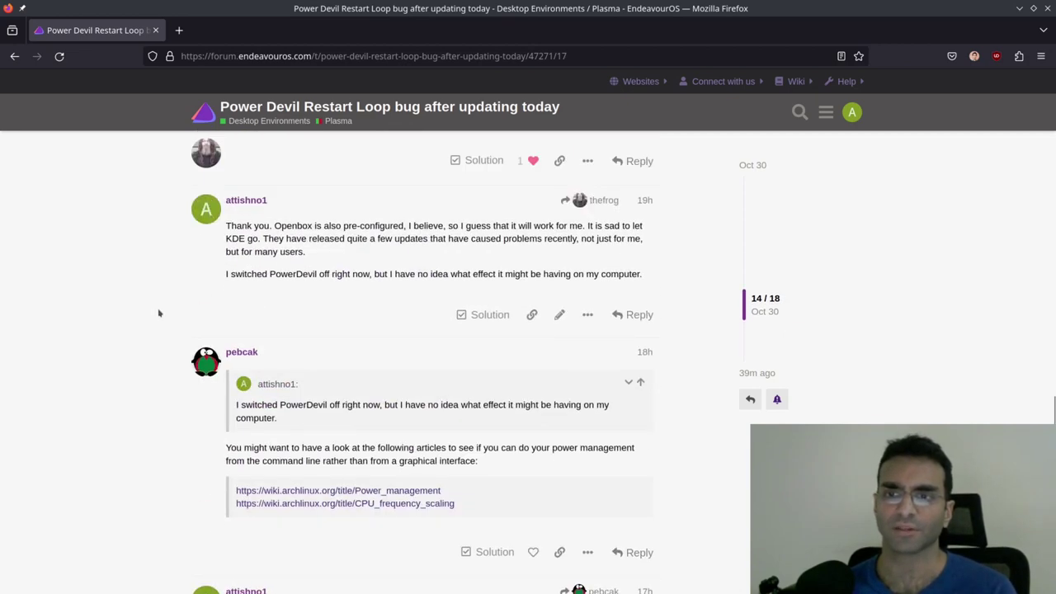
scroll(159, 315, "up", 20)
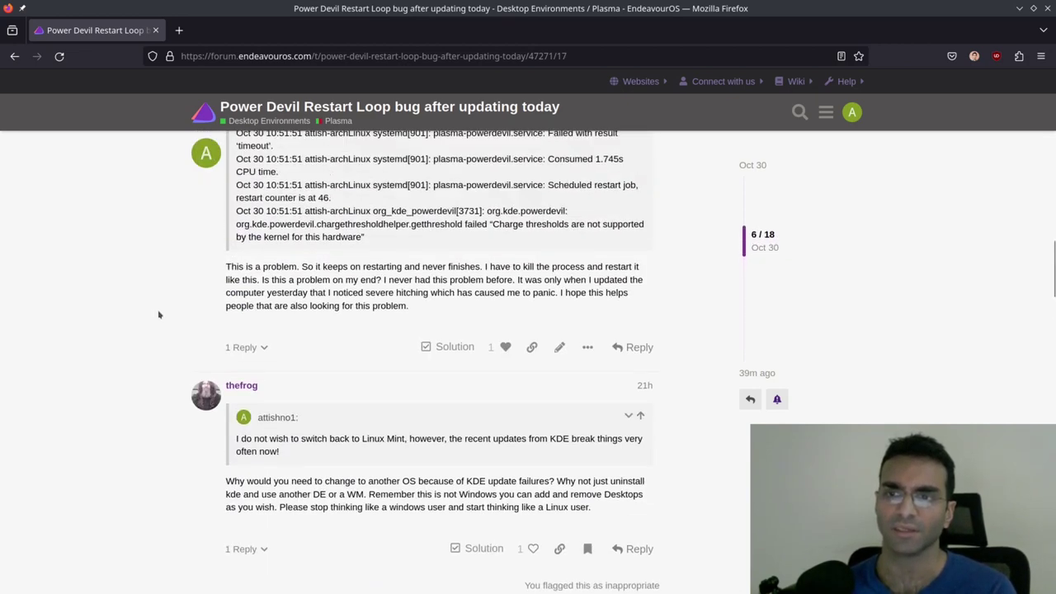
scroll(159, 315, "up", 6)
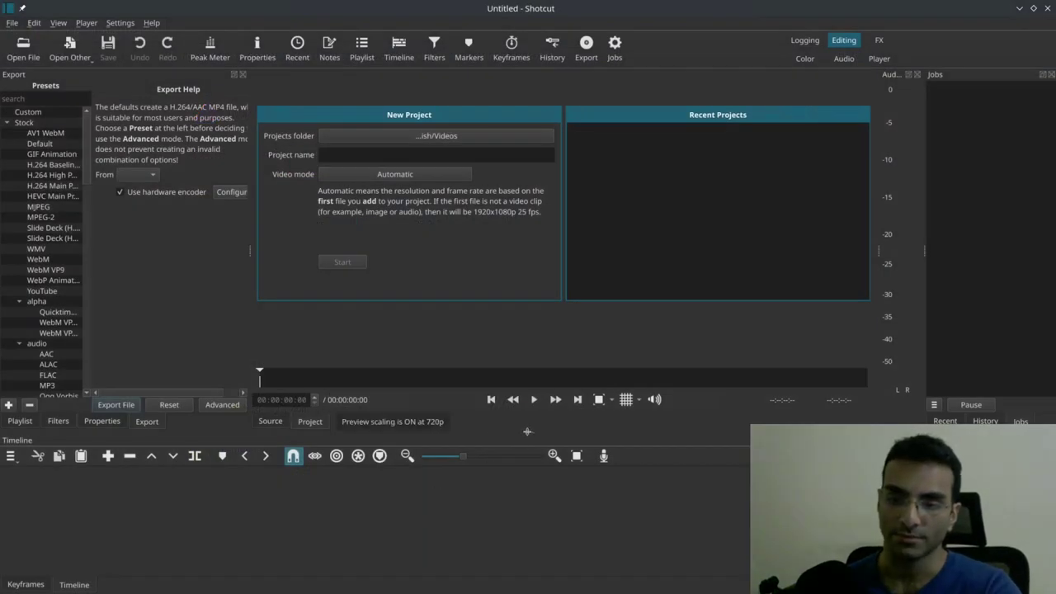
left_click_drag(529, 431, 537, 400)
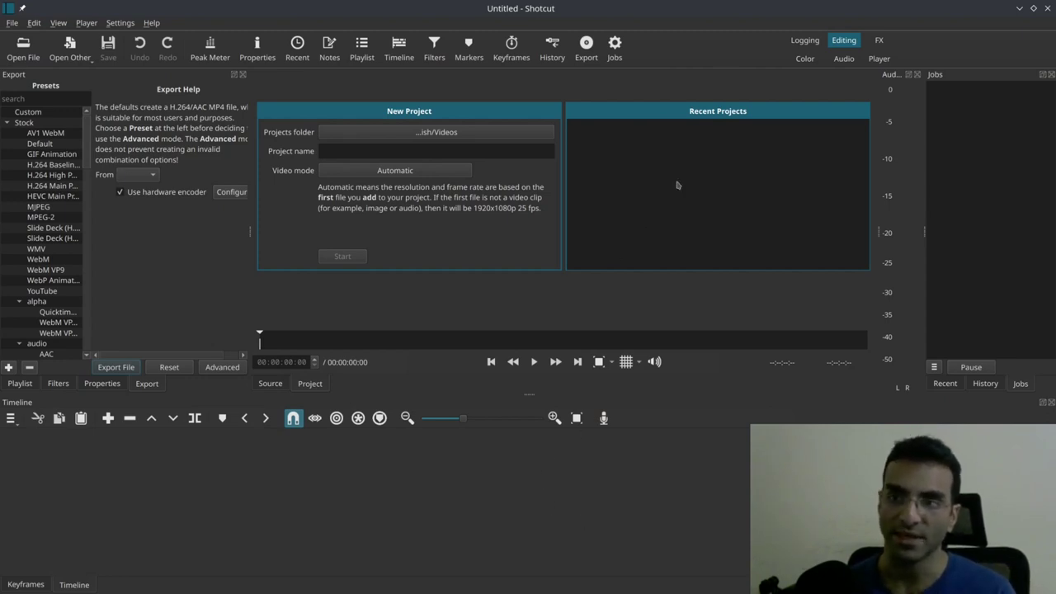
left_click(1048, 10)
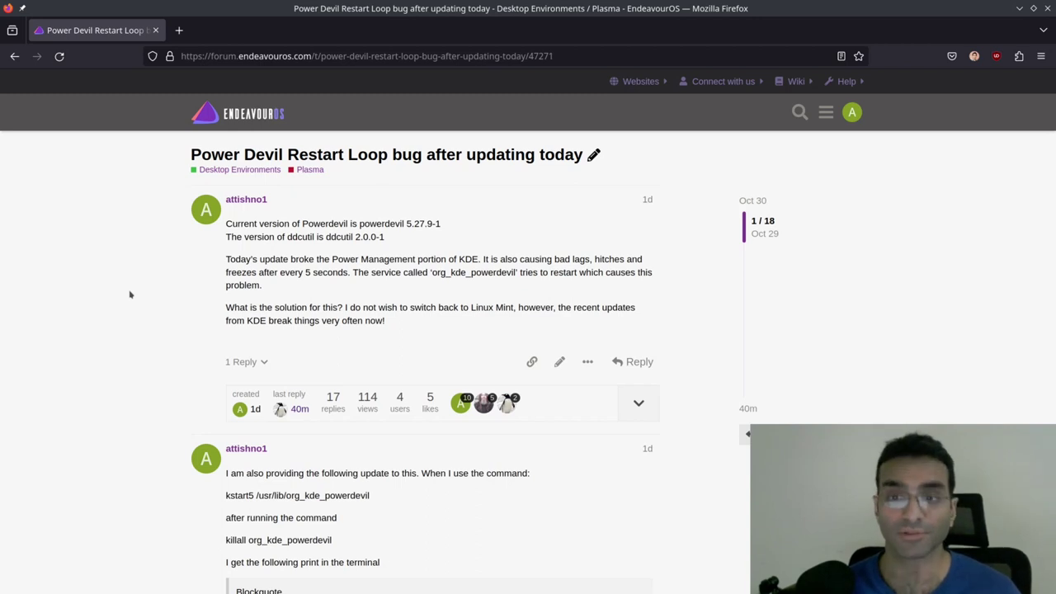
Scroll through the Power Devil restart loop thread down to its final reply
scroll(127, 292, "down", 20)
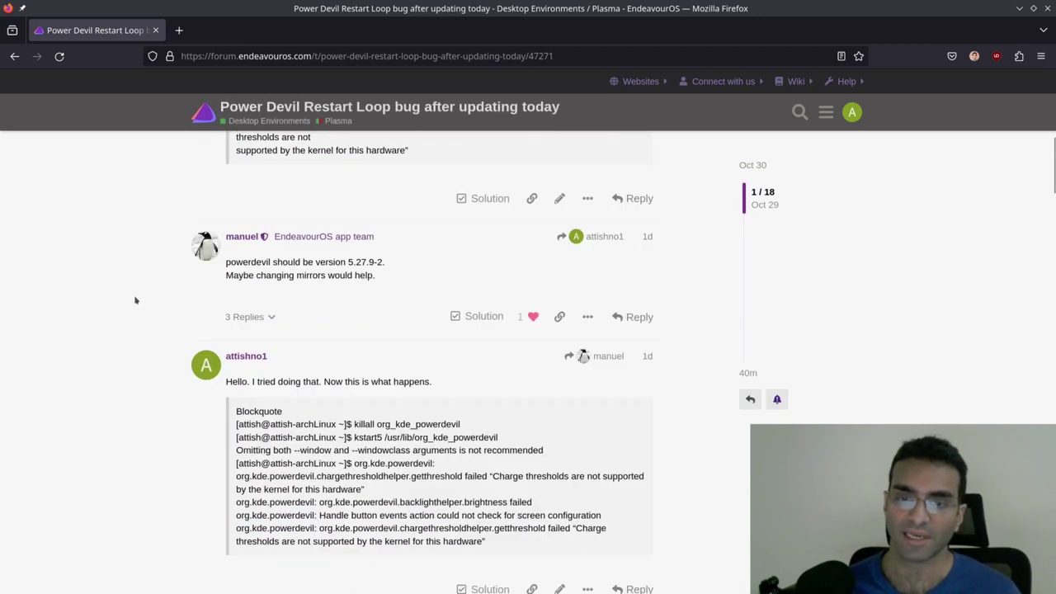
scroll(138, 300, "down", 20)
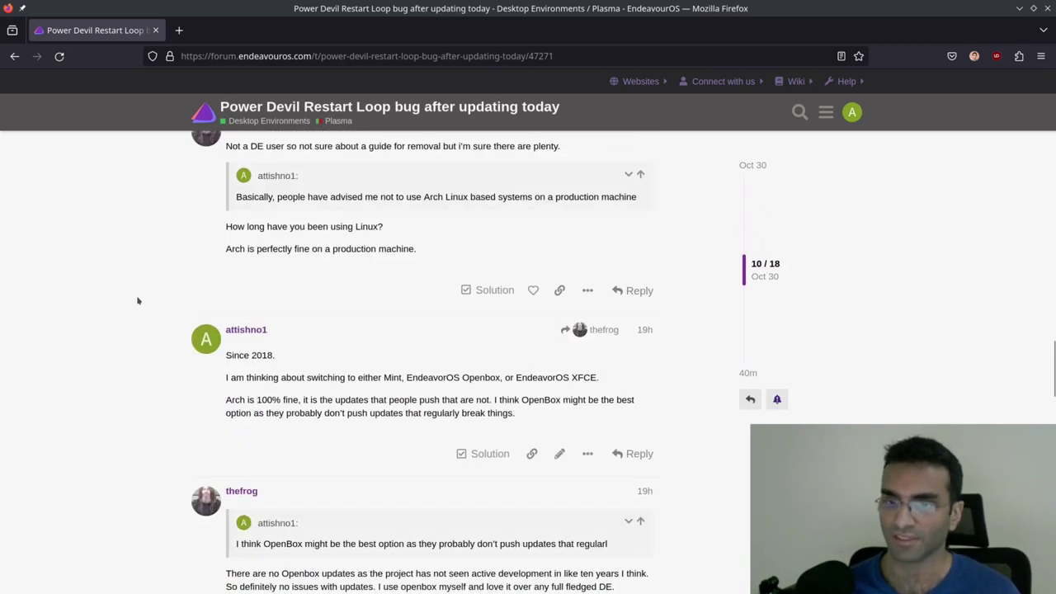
scroll(138, 301, "down", 3)
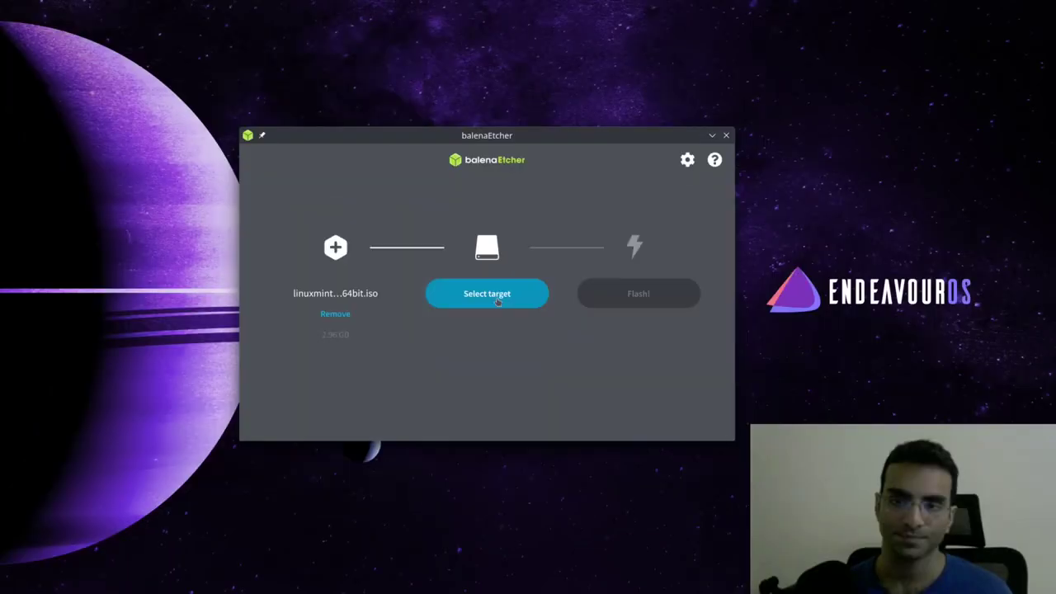
Choose the 8.05 GB Linux Mint USB drive (/dev/sdd) as the flash target
left_click(498, 302)
left_click(282, 259)
left_click(281, 236)
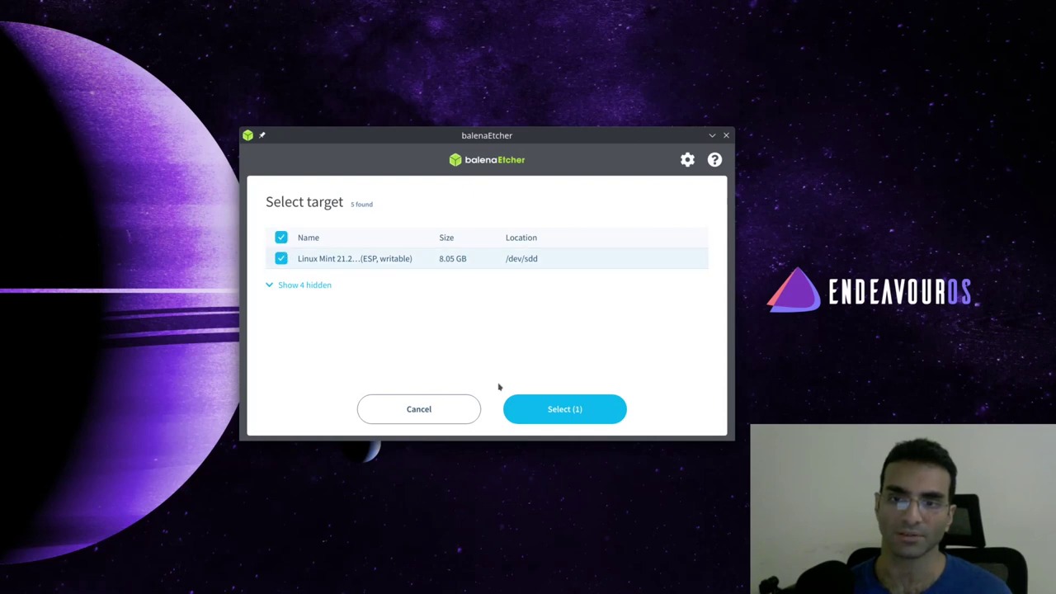
left_click(545, 409)
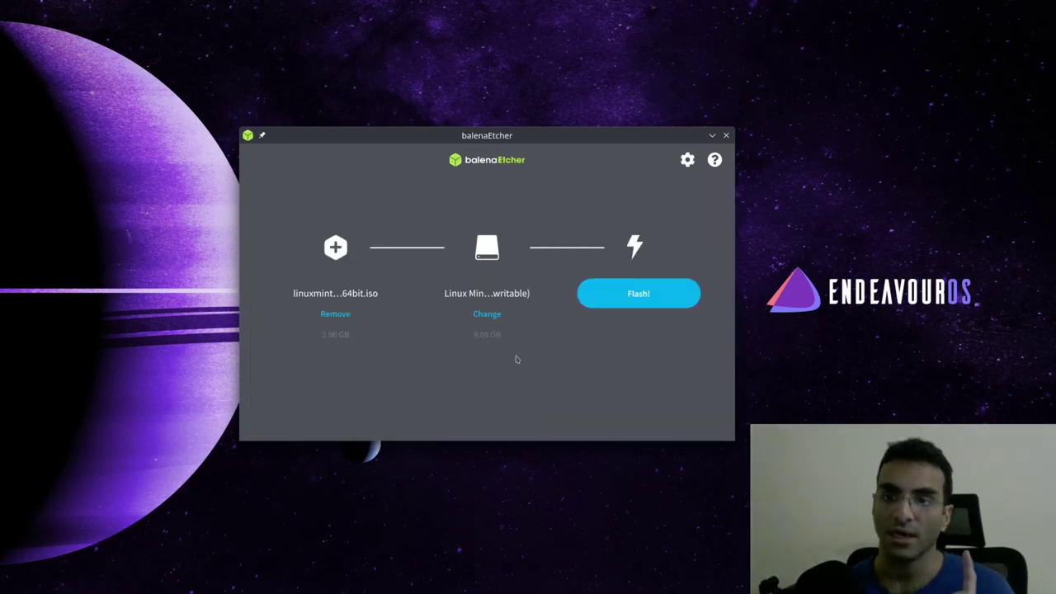
Start the flash and authorise it with the administrator password
left_click(617, 304)
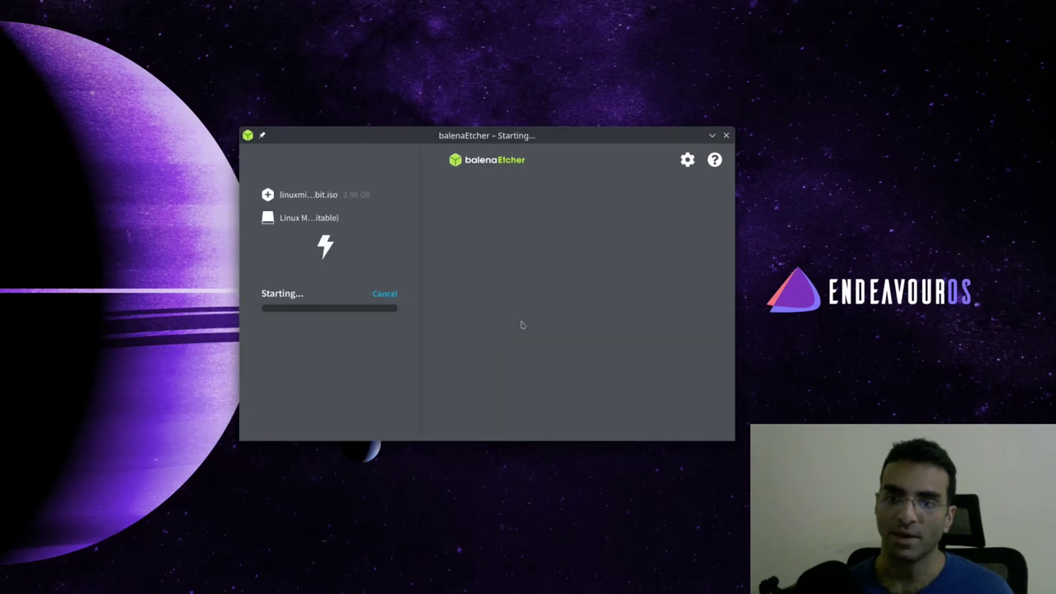
left_click_drag(557, 125, 551, 182)
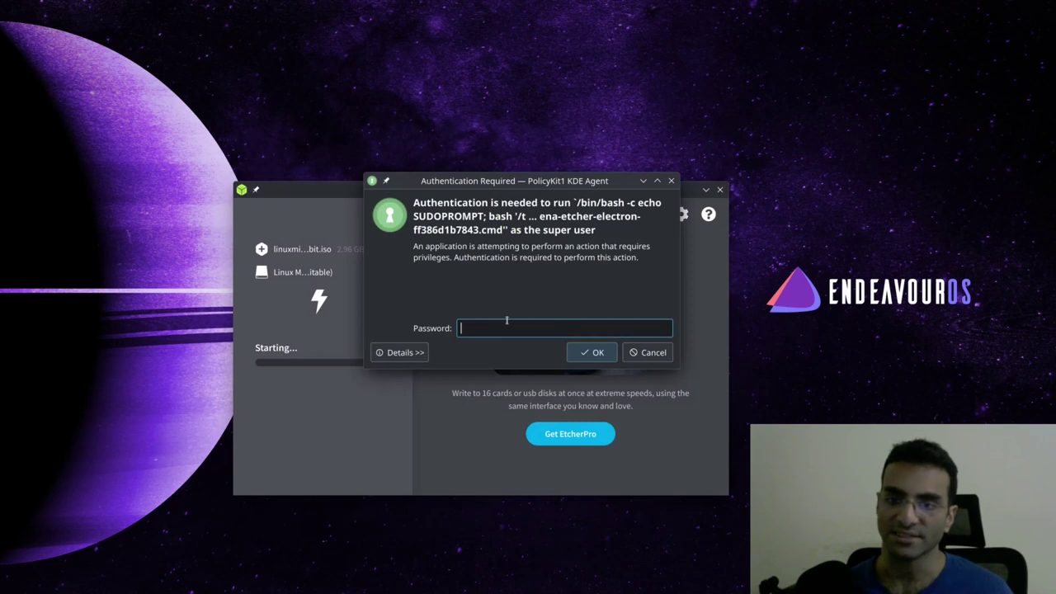
type("*******")
key("BackSpace")
key("BackSpace")
key("BackSpace")
key("BackSpace")
key("BackSpace")
key("BackSpace")
key("BackSpace")
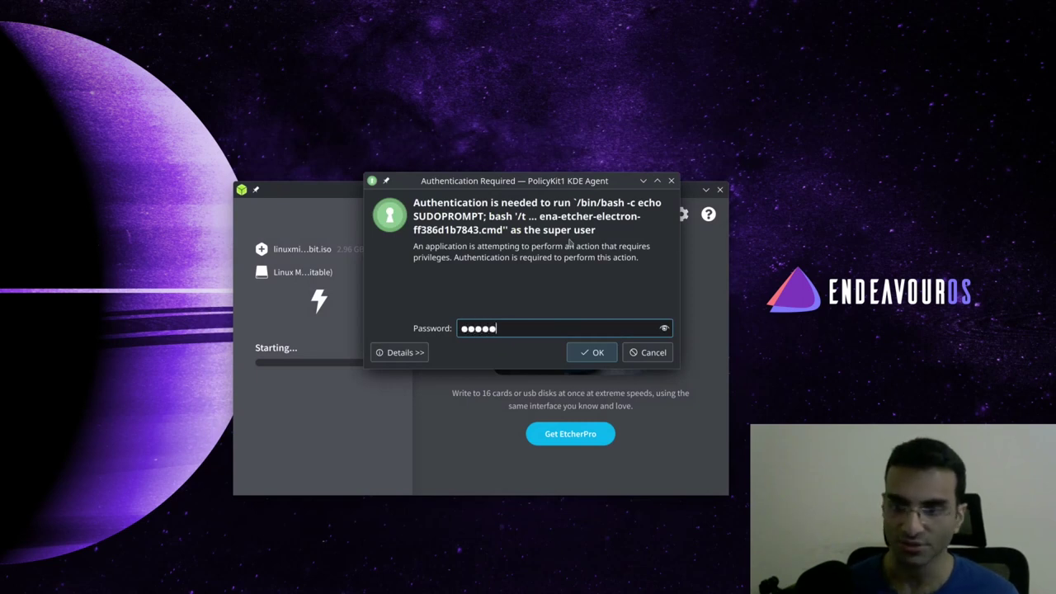
type("**************")
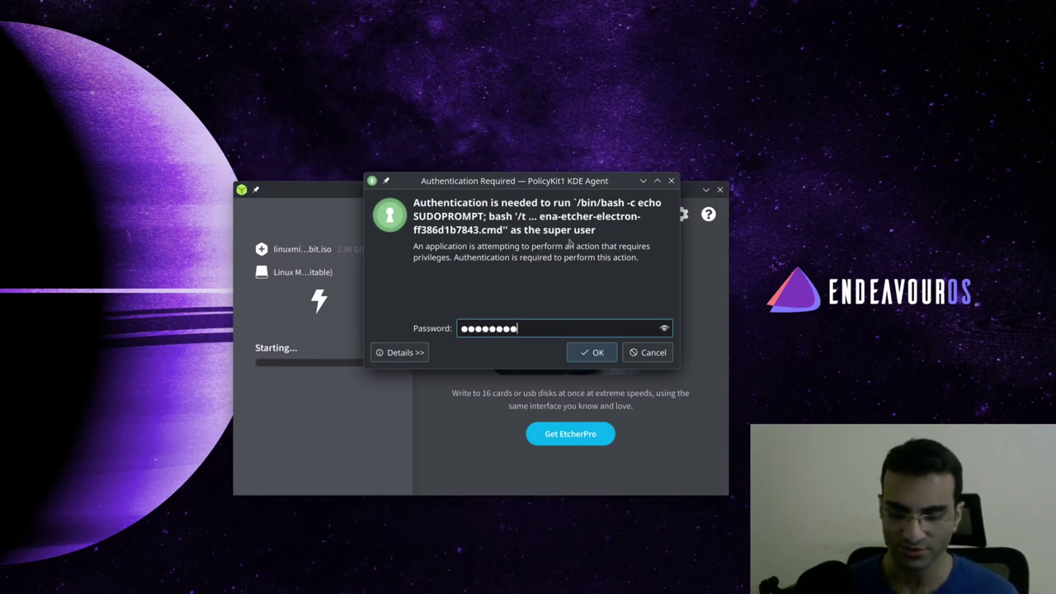
key("Return")
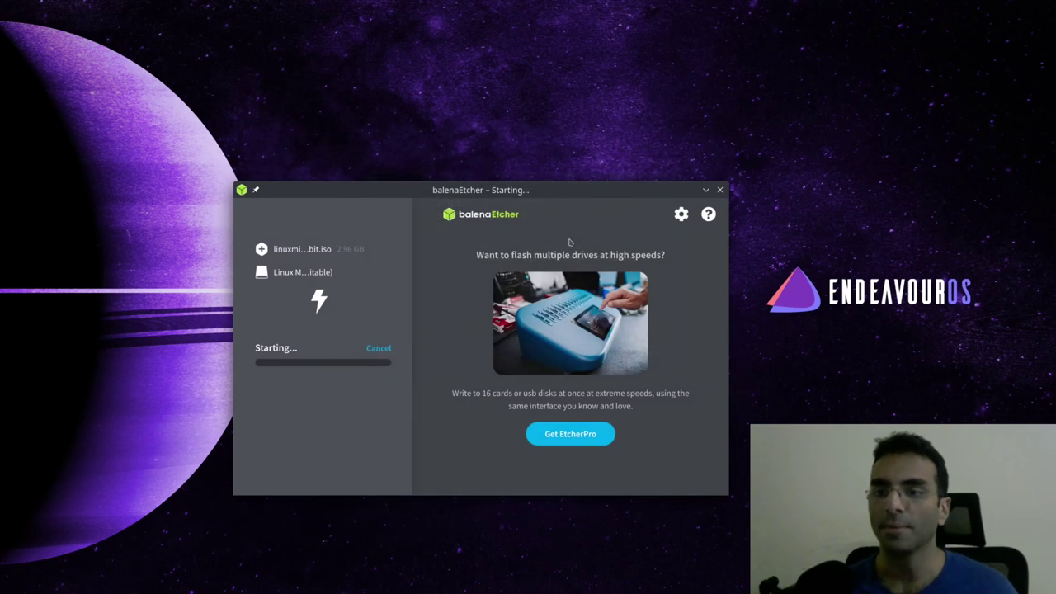
Move the Etcher window back up and right while the Linux Mint flash proceeds
left_click_drag(548, 196, 586, 146)
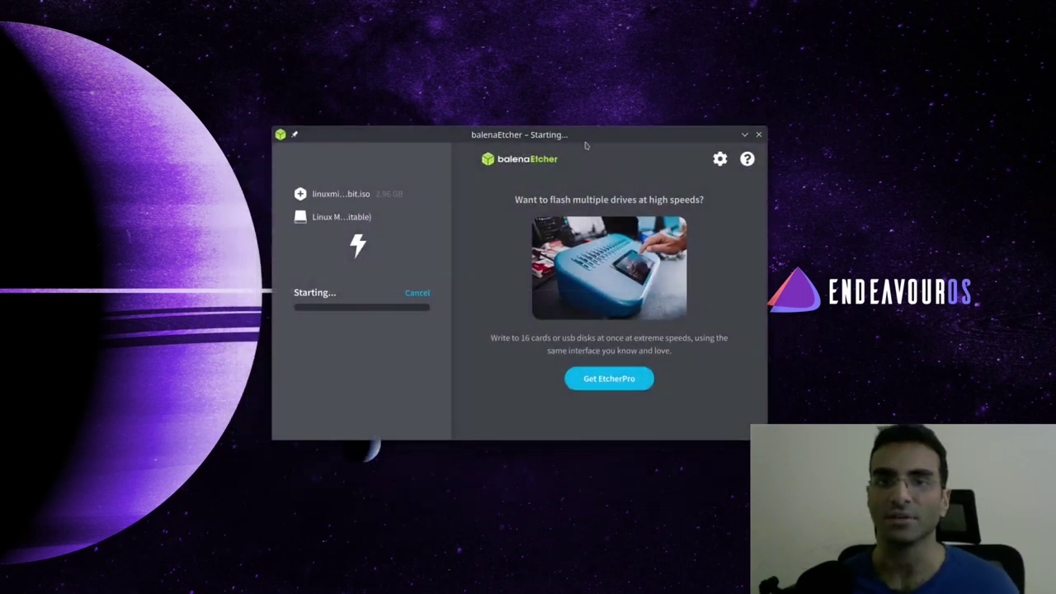